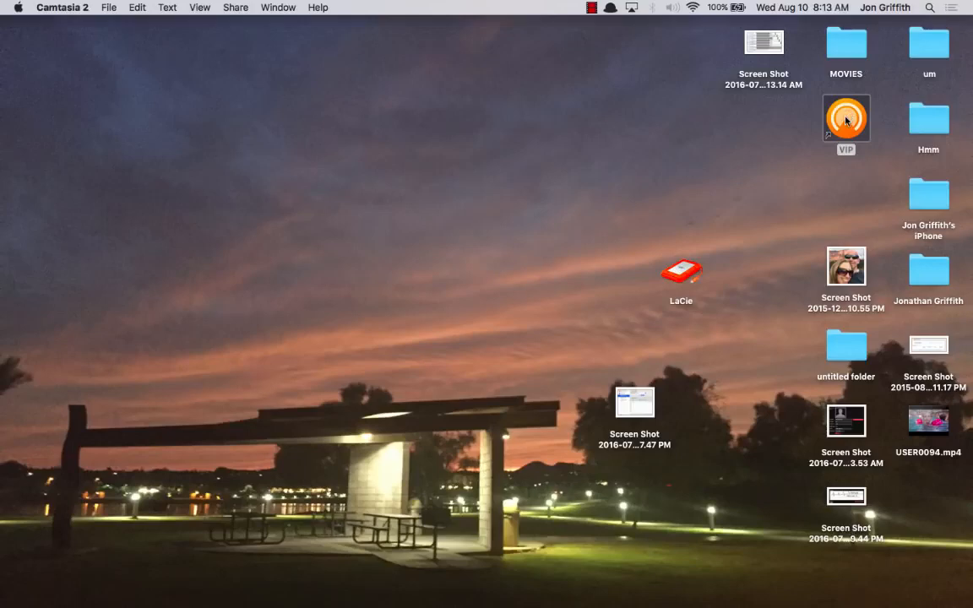
Launch VIP from the desktop and browse through the instrument patch list
double_click(846, 121)
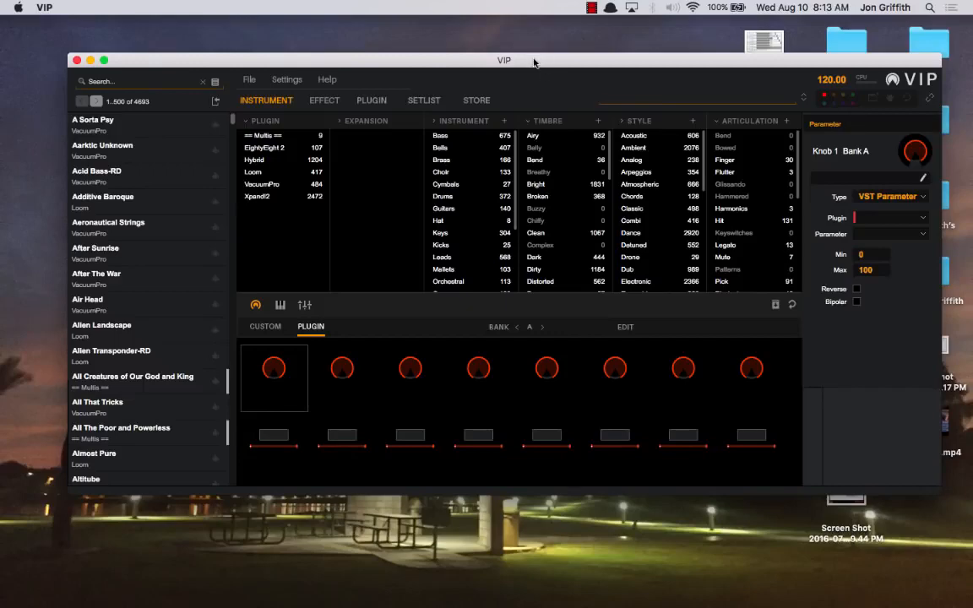
left_click_drag(533, 62, 510, 61)
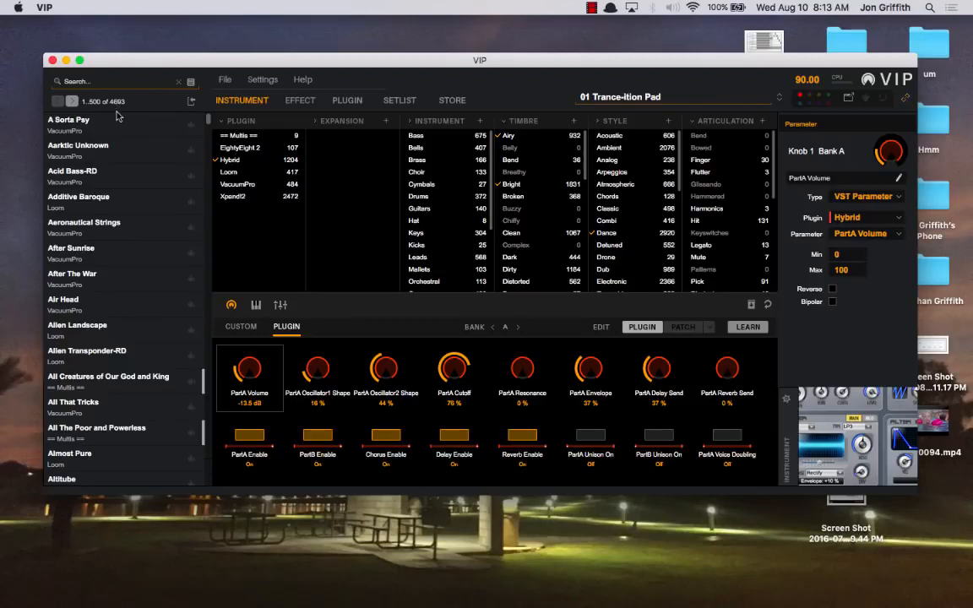
scroll(118, 414, "down", 2)
scroll(117, 414, "down", 20)
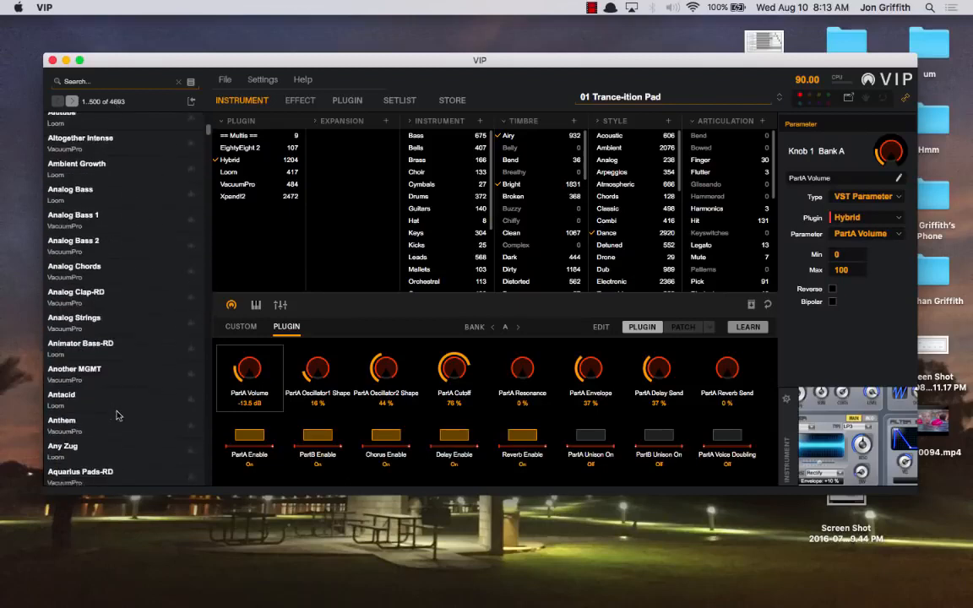
scroll(117, 407, "down", 20)
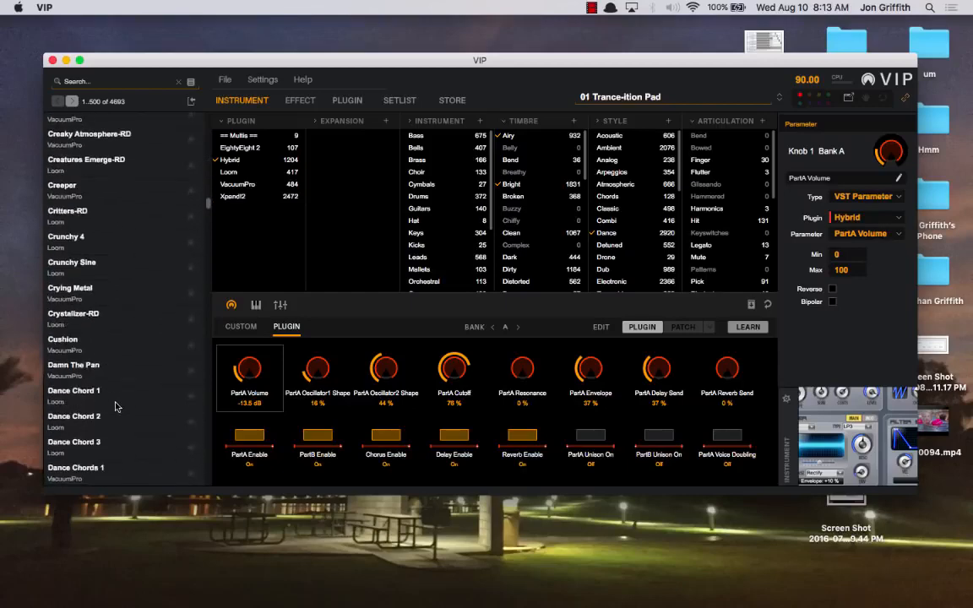
scroll(117, 407, "down", 15)
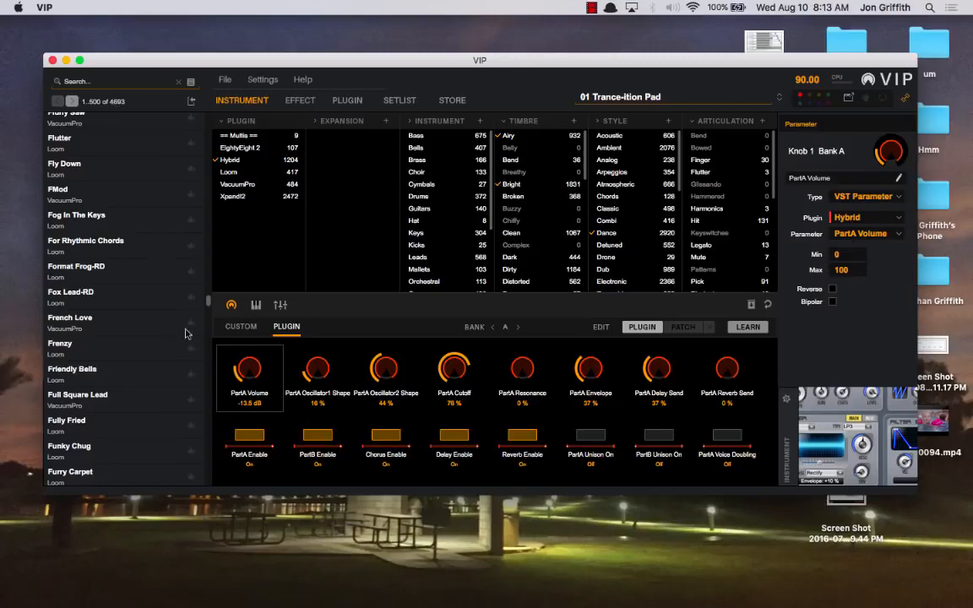
Return to the start of the patch list and sort it by name
left_click_drag(209, 301, 208, 123)
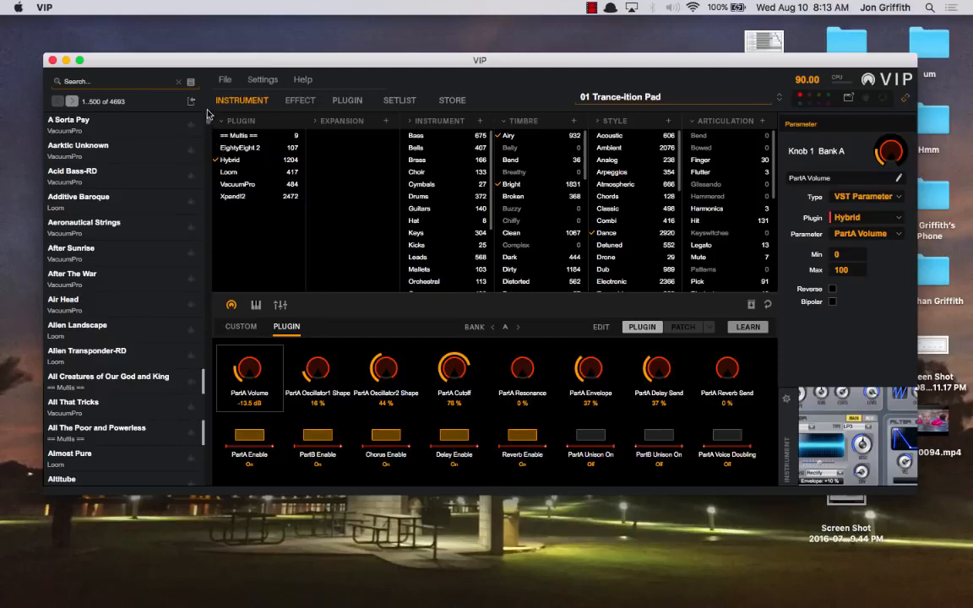
left_click(191, 82)
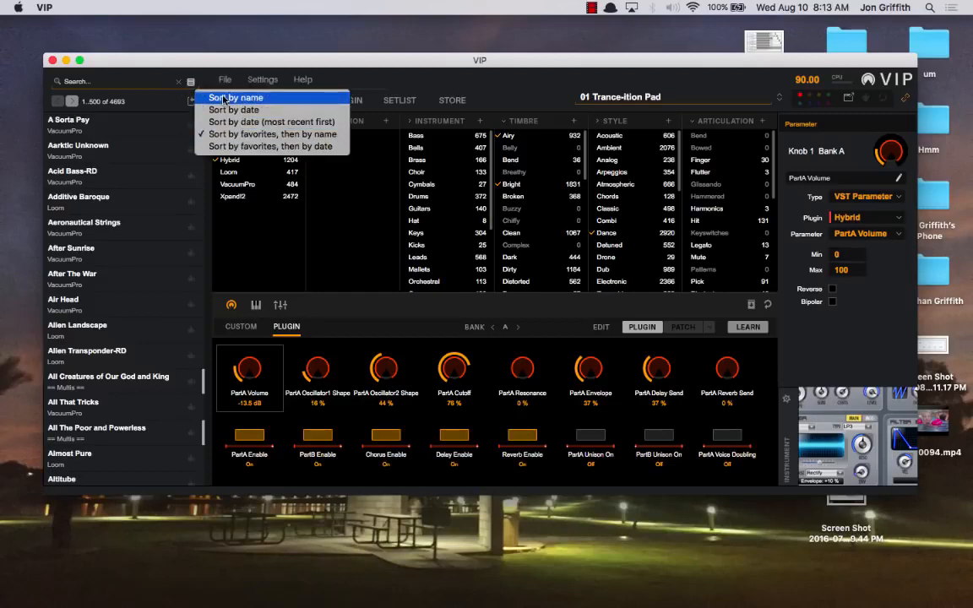
left_click(224, 98)
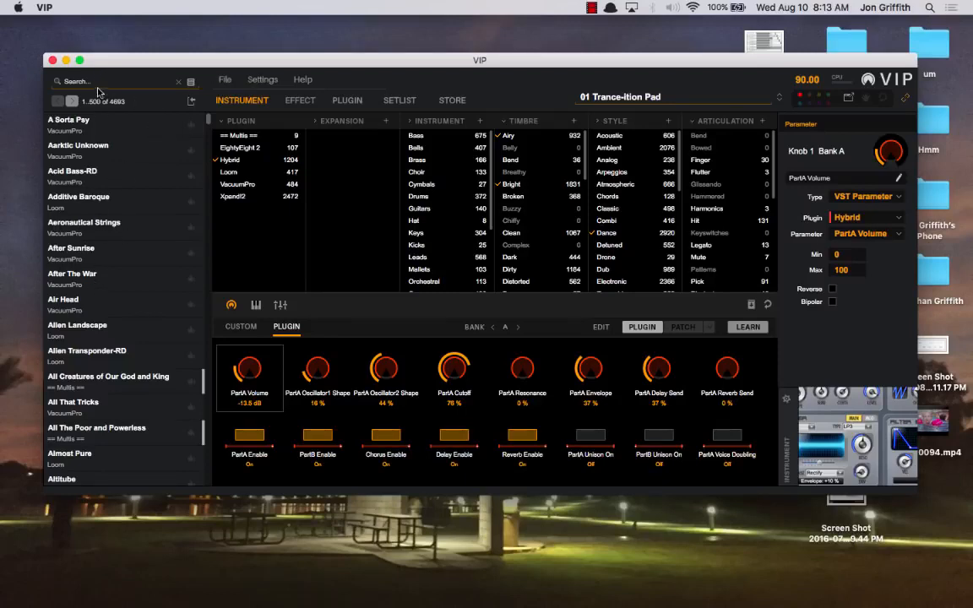
Search the patches for "piano", load the first EightyEight 2 patch Grand Piano A Complete, and review its tags
left_click(90, 83)
type("pian")
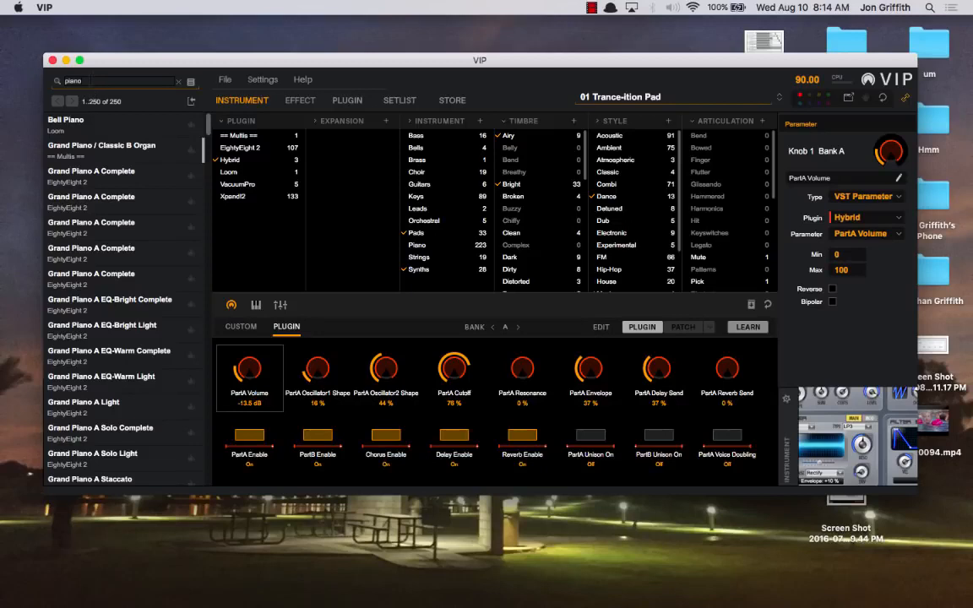
type("o")
left_click(99, 183)
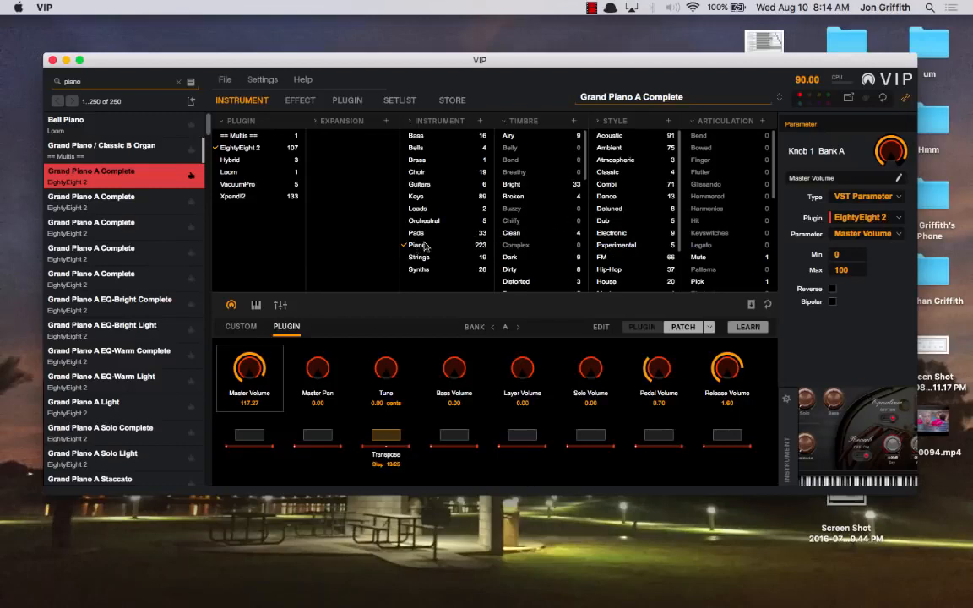
scroll(587, 171, "down", 2)
left_click_drag(587, 171, 589, 274)
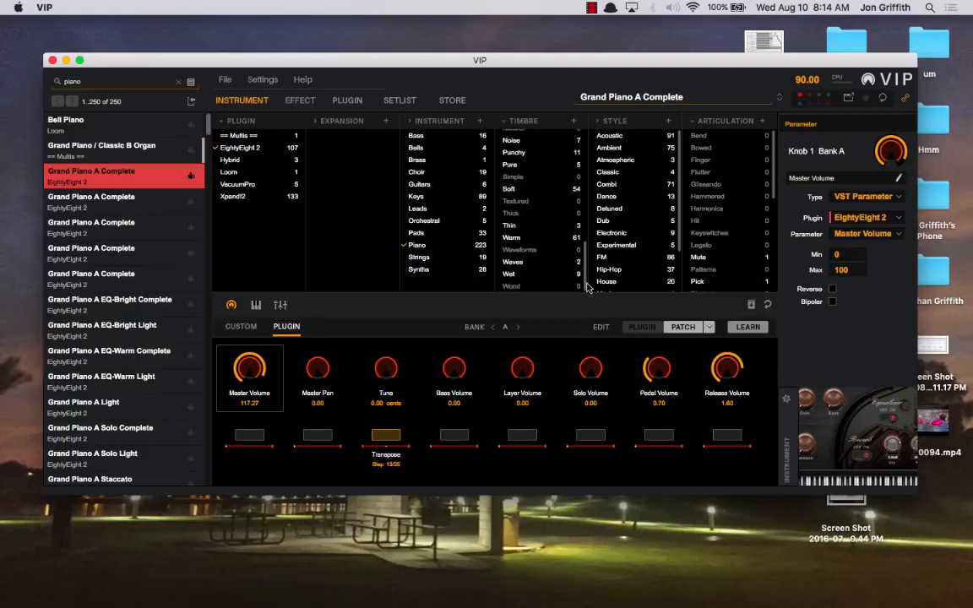
scroll(680, 154, "down", 3)
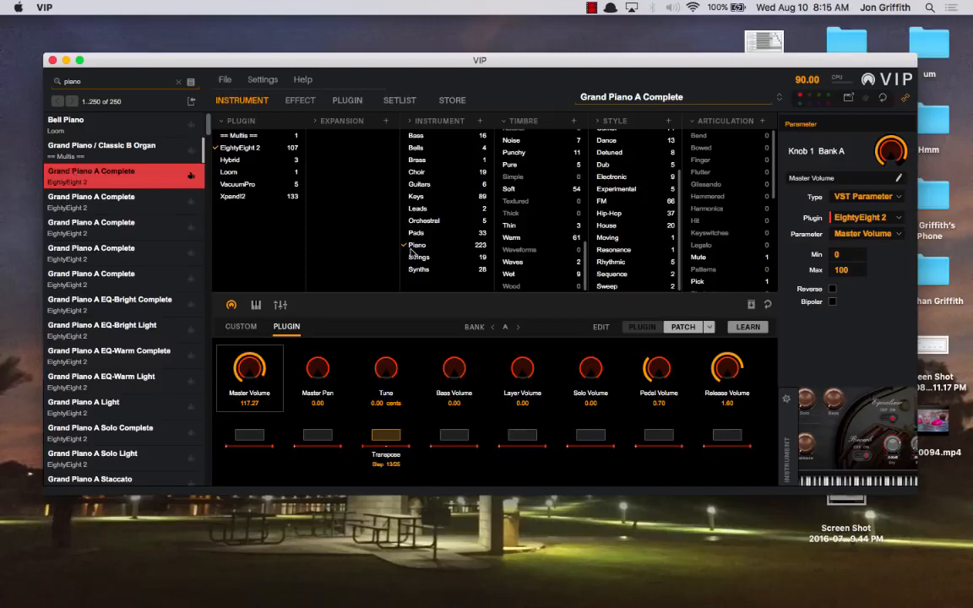
Clear the search and filter the patches by the Piano instrument tag
left_click(178, 84)
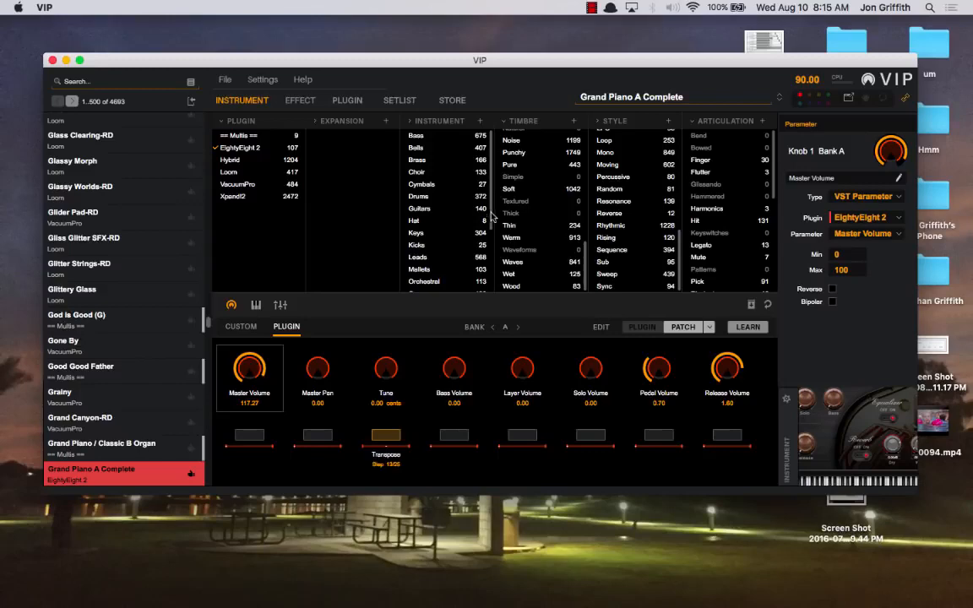
scroll(448, 221, "down", 4)
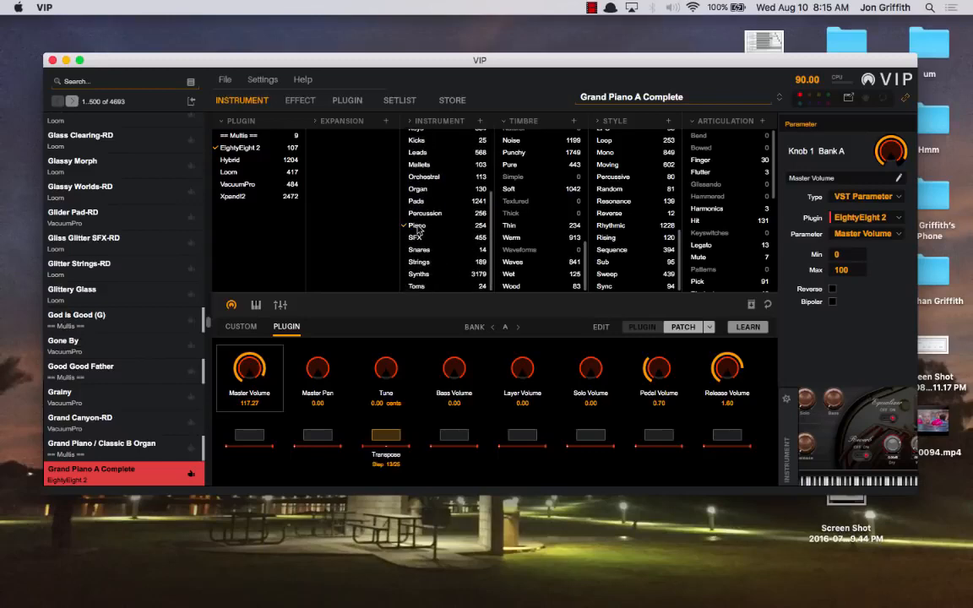
left_click(417, 226)
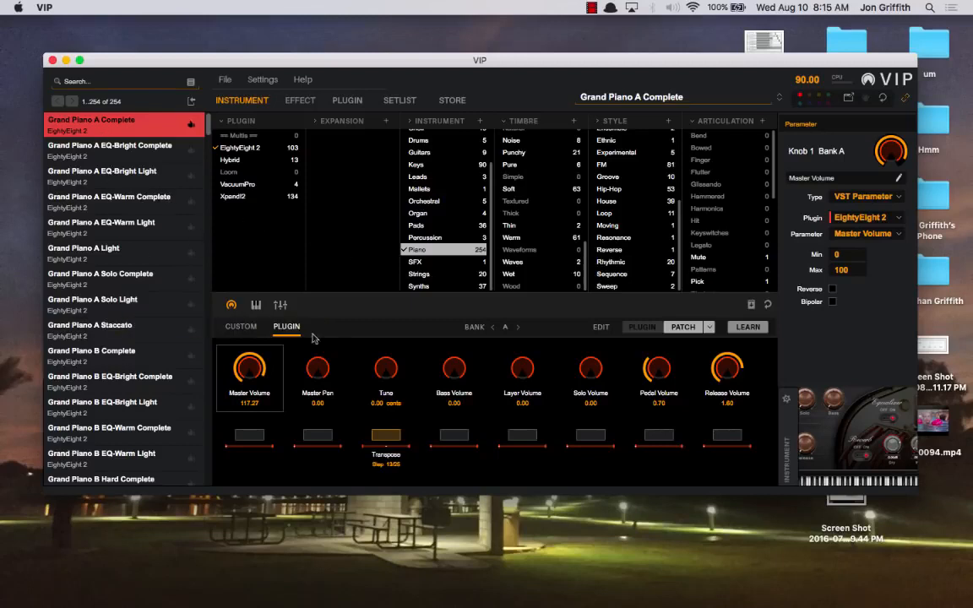
Try a combined Piano and Percussion instrument filter, and clear both instrument tags
left_click(435, 240, "super")
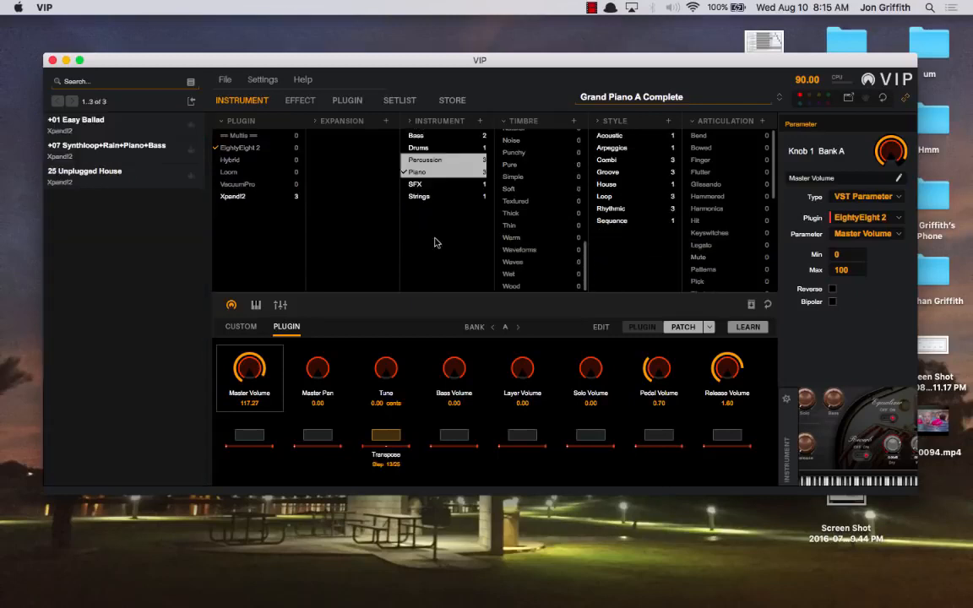
left_click(421, 161, "super")
scroll(427, 262, "down", 2)
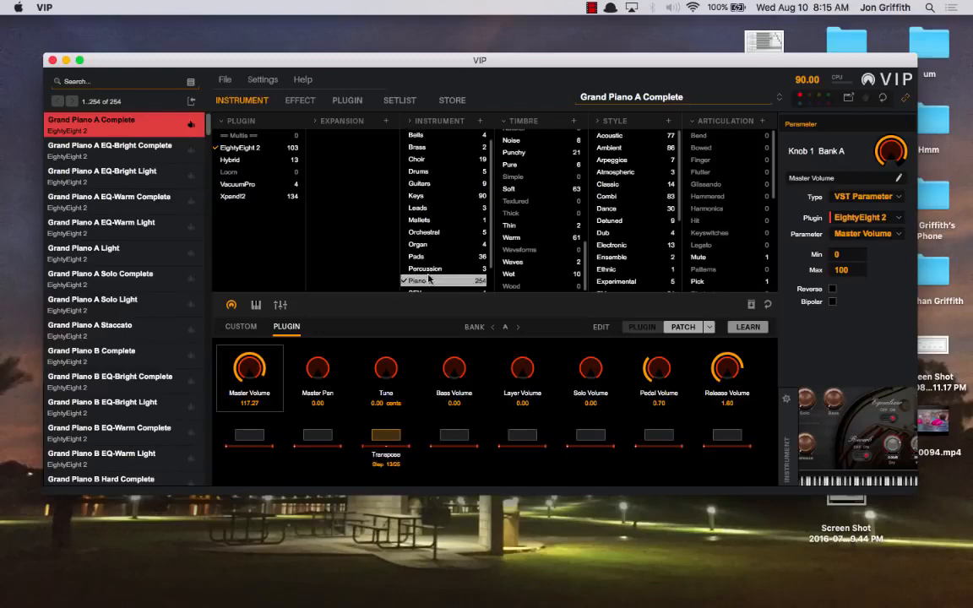
left_click(425, 263)
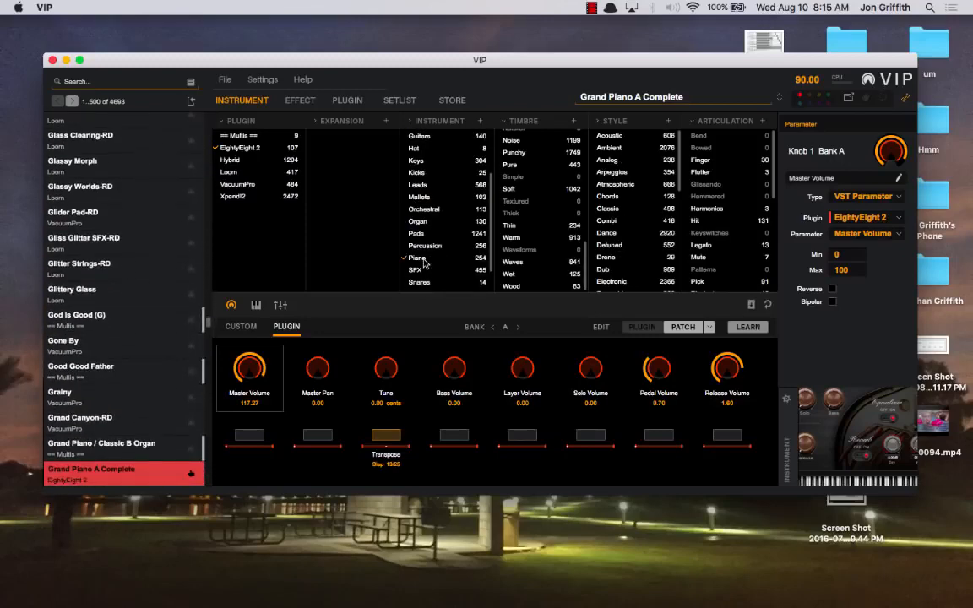
left_click(425, 263)
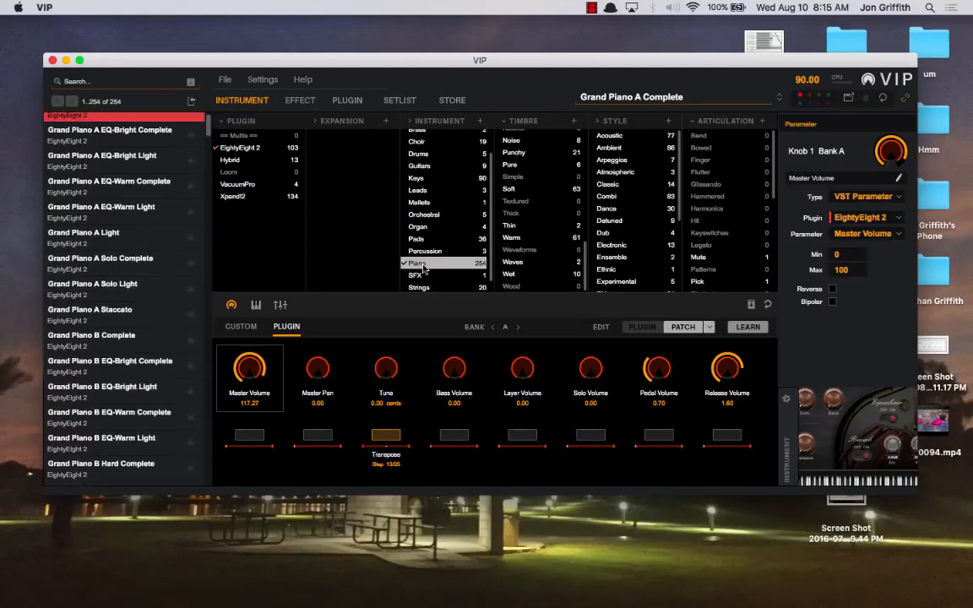
left_click(425, 265)
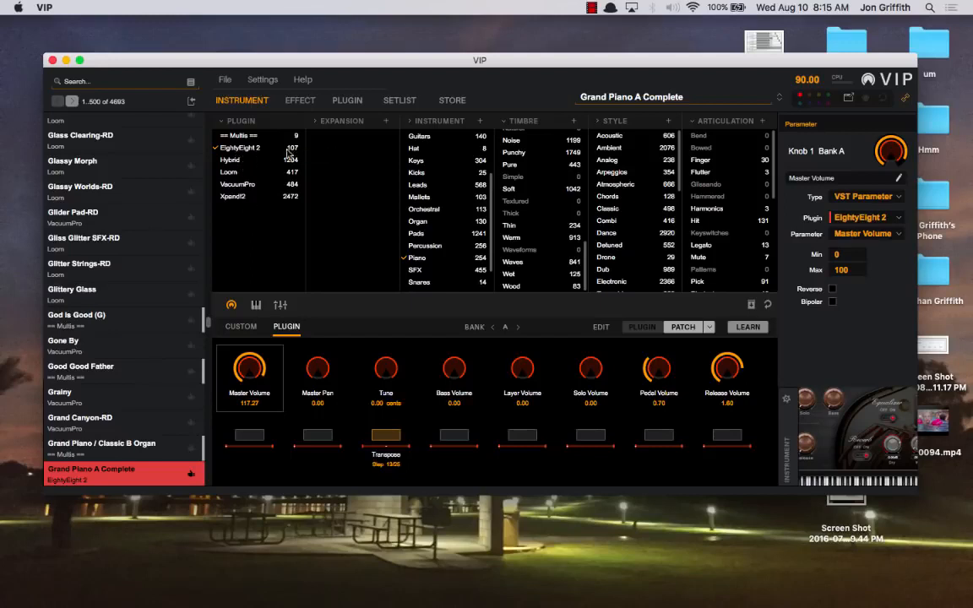
Filter the patches by the EightyEight 2 plugin and the Bass instrument, and clear both filters
left_click(251, 149)
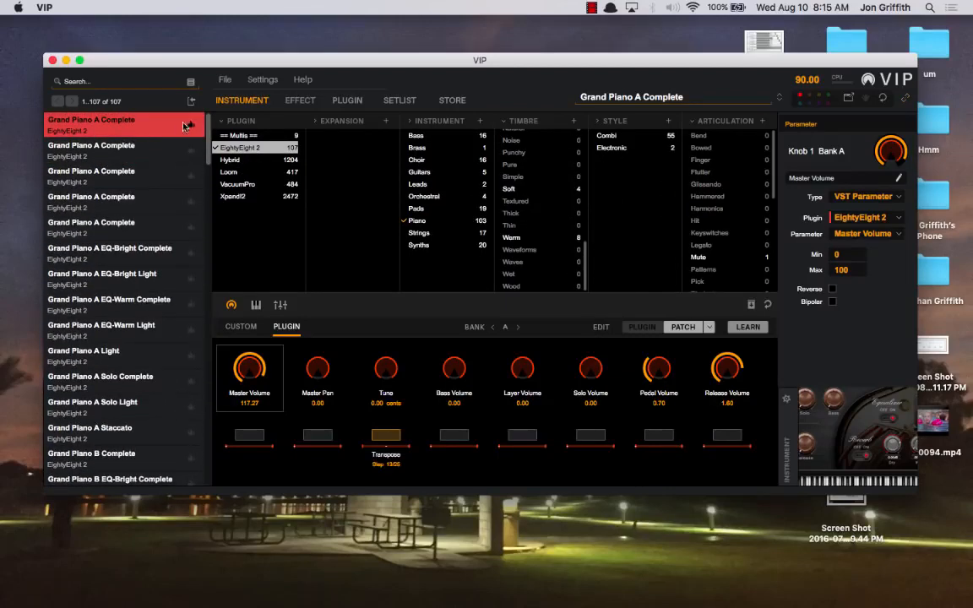
left_click(191, 82)
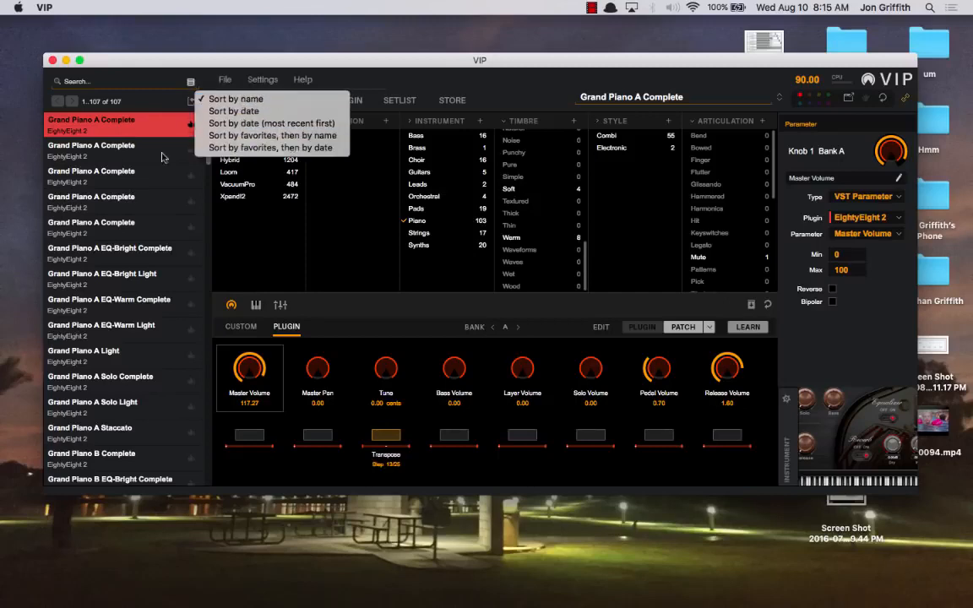
left_click(130, 59)
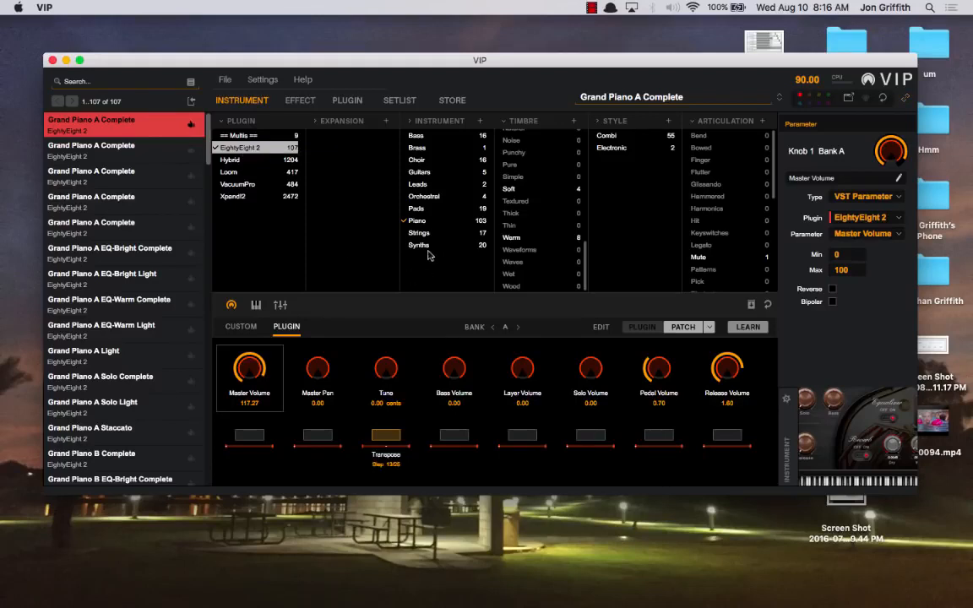
left_click(416, 136)
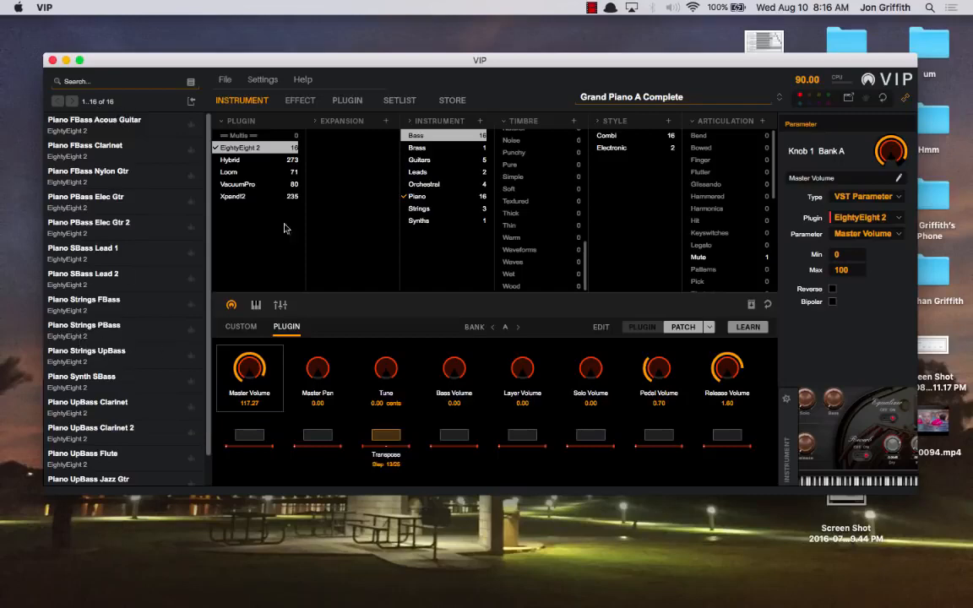
left_click(418, 136)
left_click(249, 148)
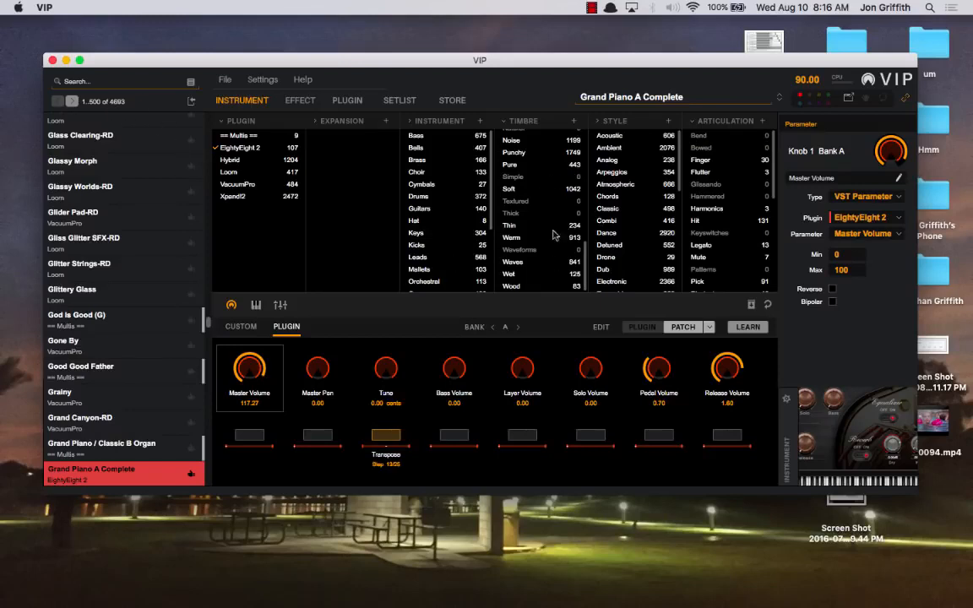
Filter the patches by Punchy timbre, Bass instrument and Arpeggios style
left_click(517, 155)
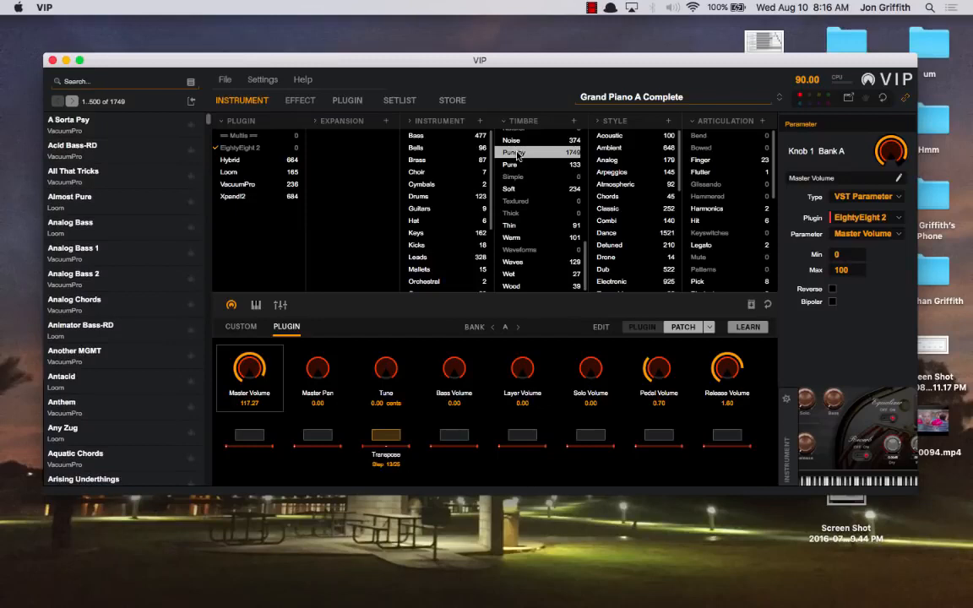
left_click(420, 139)
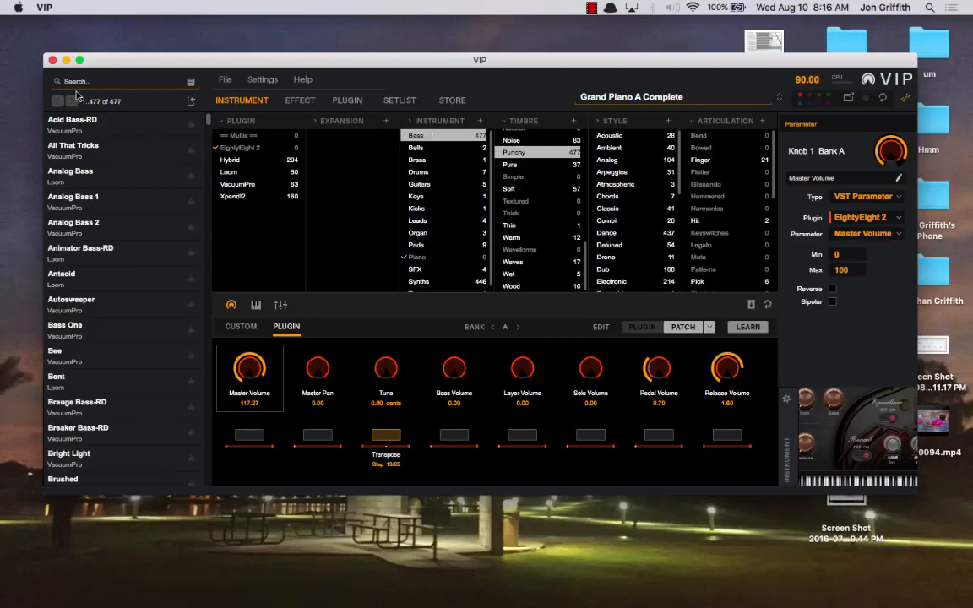
left_click(612, 171)
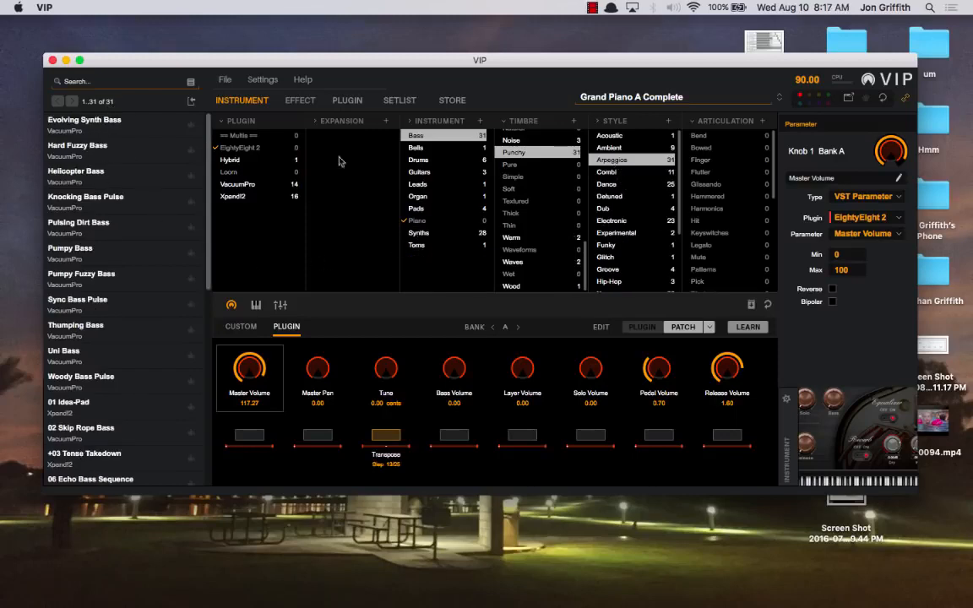
Swap the Arpeggios style filter for Chords, and clear the style, timbre and instrument filters
left_click(604, 161)
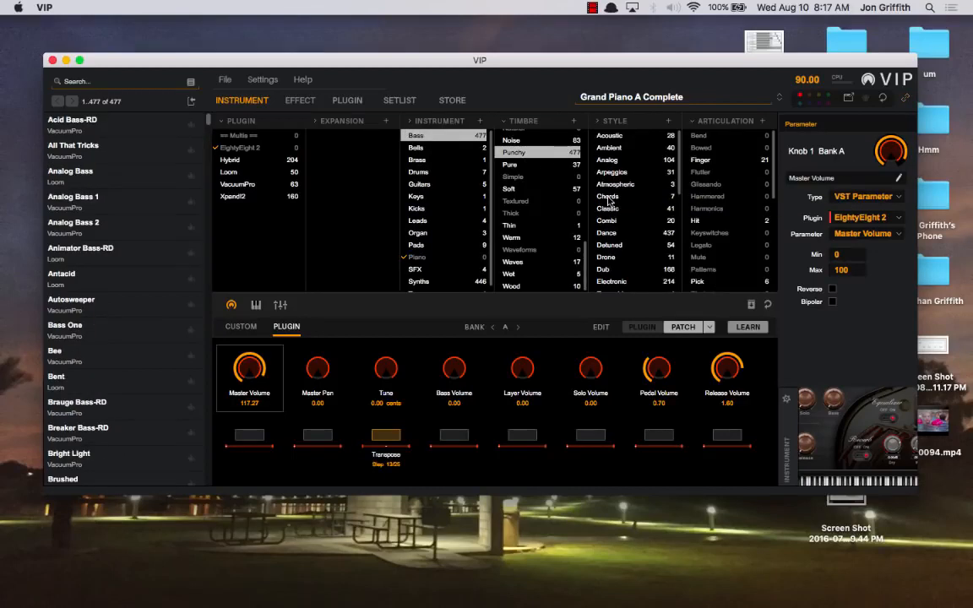
left_click(608, 198)
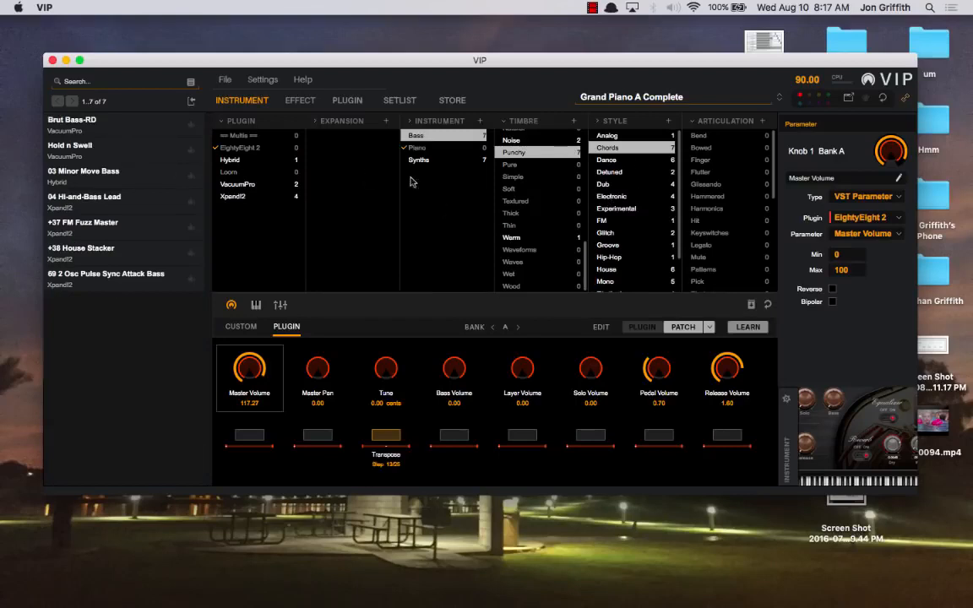
left_click(634, 149)
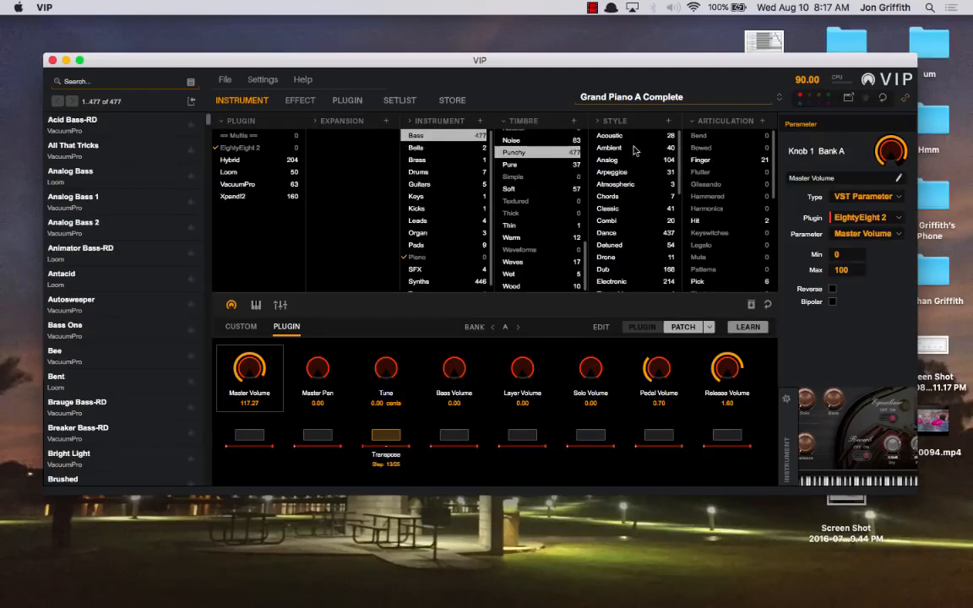
left_click(547, 154)
left_click(464, 139)
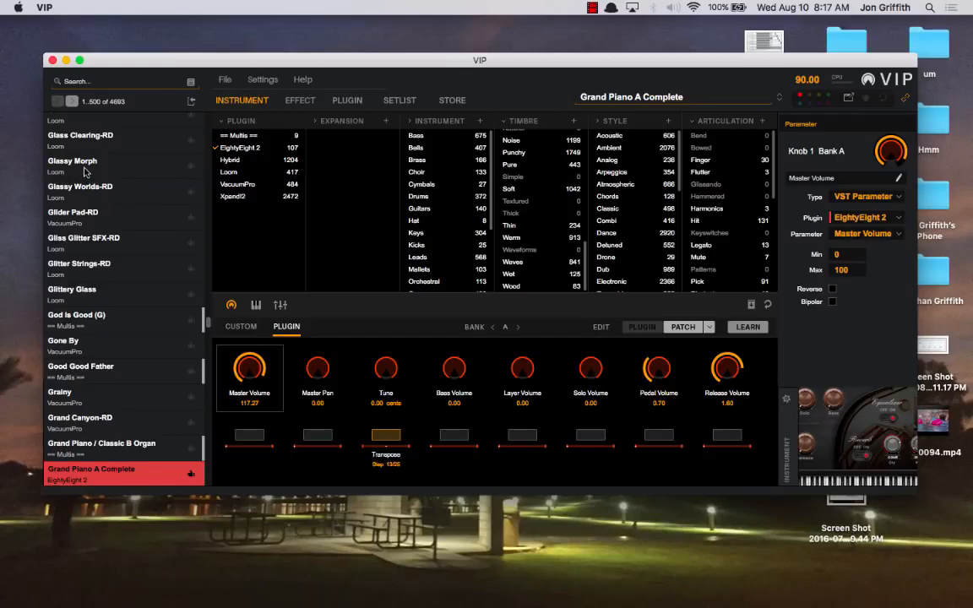
Load the VacuumPro patch Fifthy from the full list and review its style tags
scroll(85, 172, "up", 15)
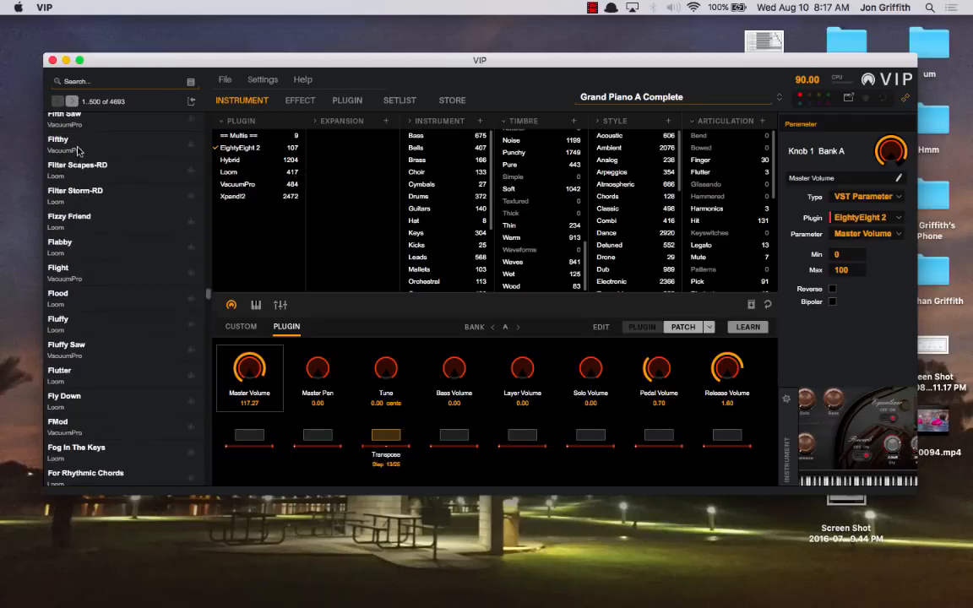
left_click(78, 150)
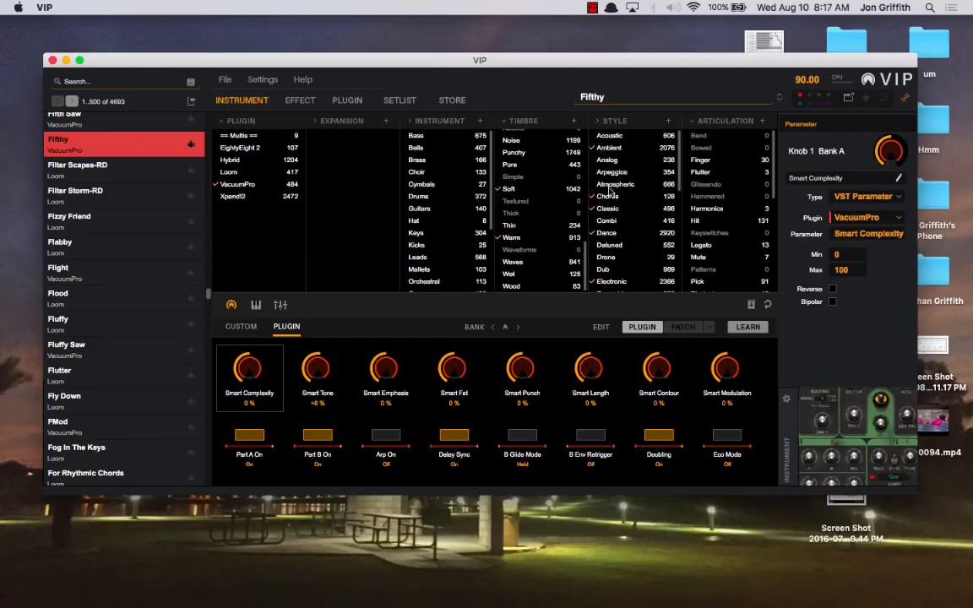
scroll(616, 245, "down", 5)
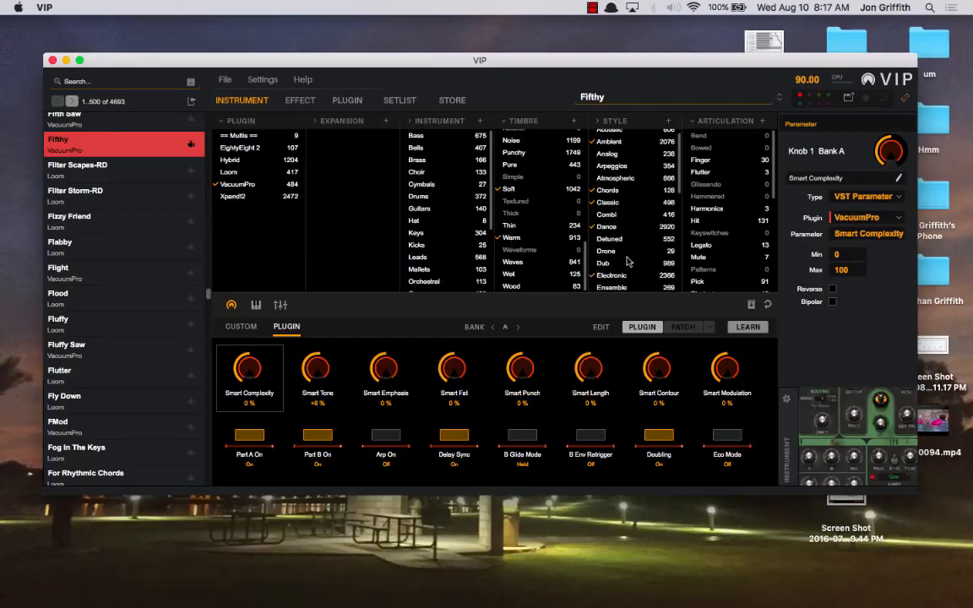
Review the loaded patch's style, articulation and timbre tags, and filter the patches by Clean timbre and Hip-Hop style
scroll(627, 261, "down", 5)
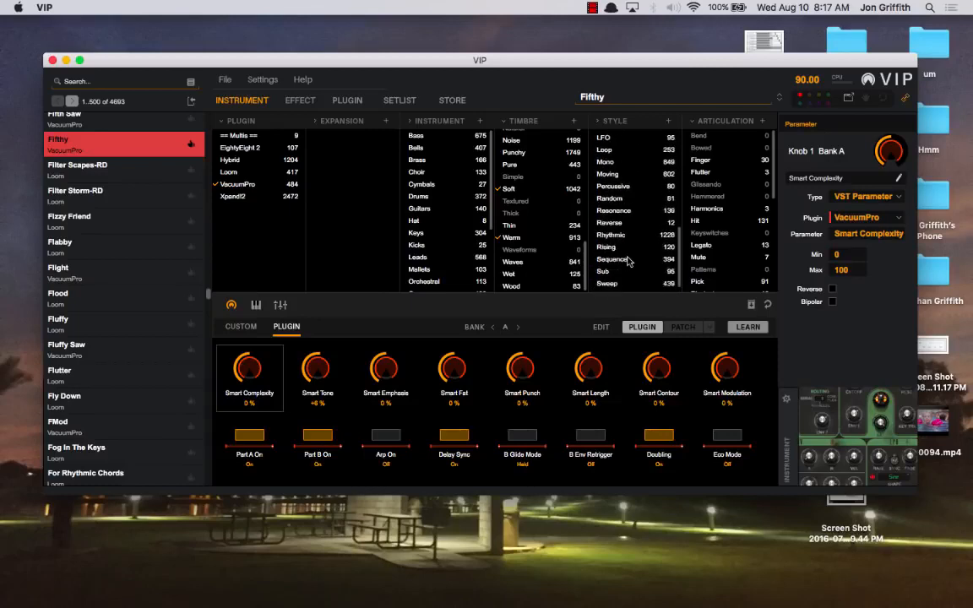
scroll(754, 211, "down", 2)
scroll(754, 211, "up", 2)
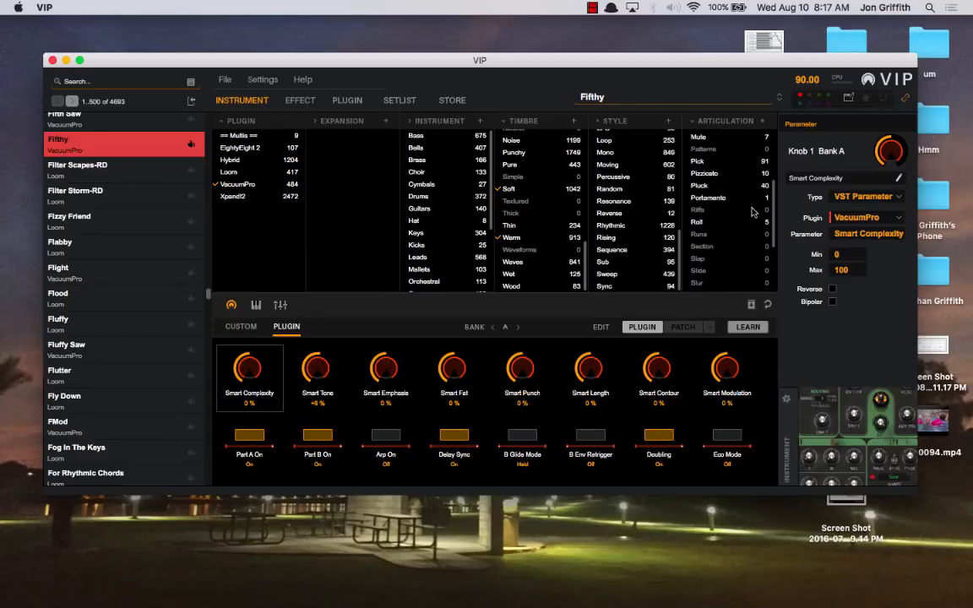
scroll(520, 218, "up", 5)
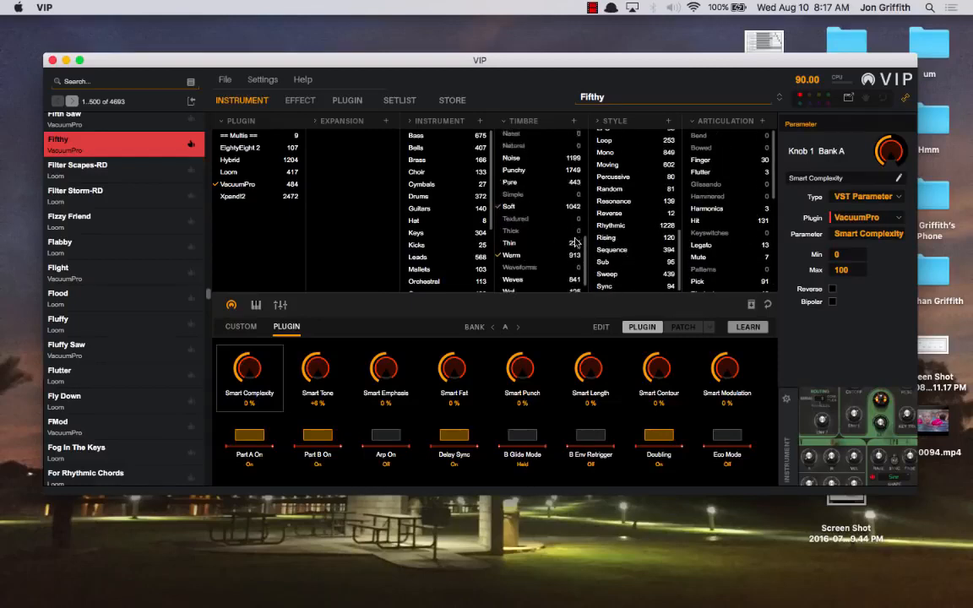
scroll(549, 219, "up", 2)
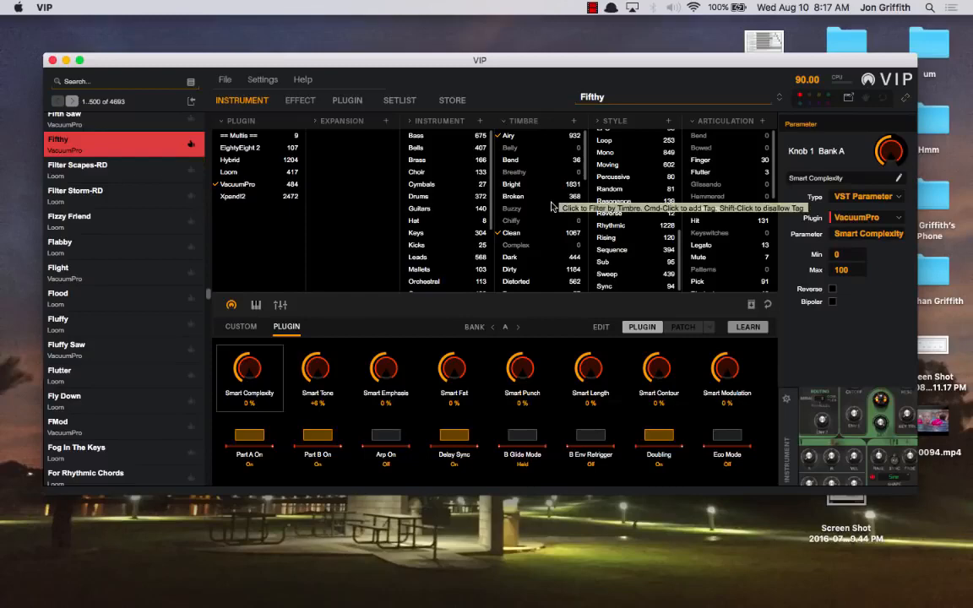
scroll(532, 186, "down", 2)
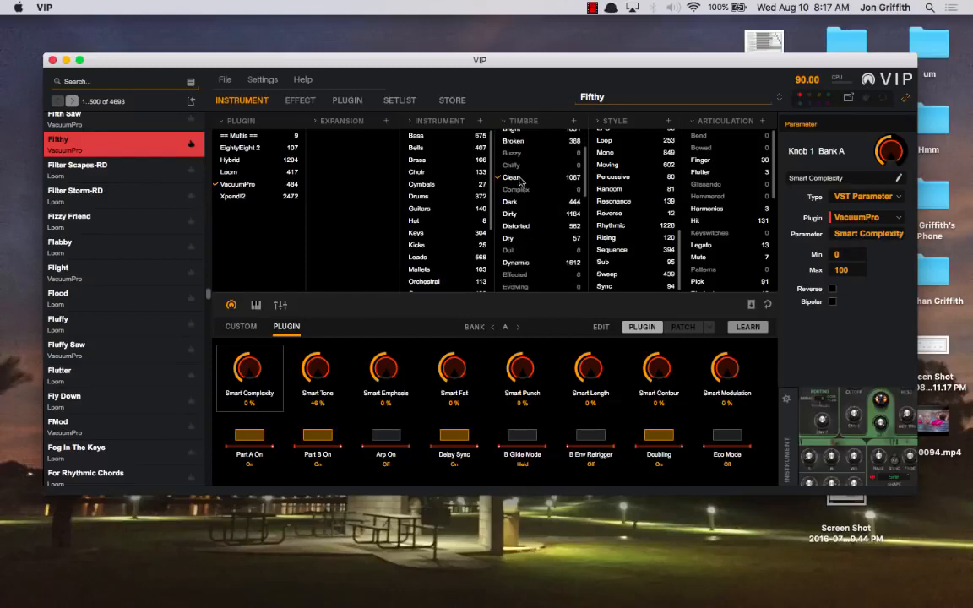
left_click(513, 178)
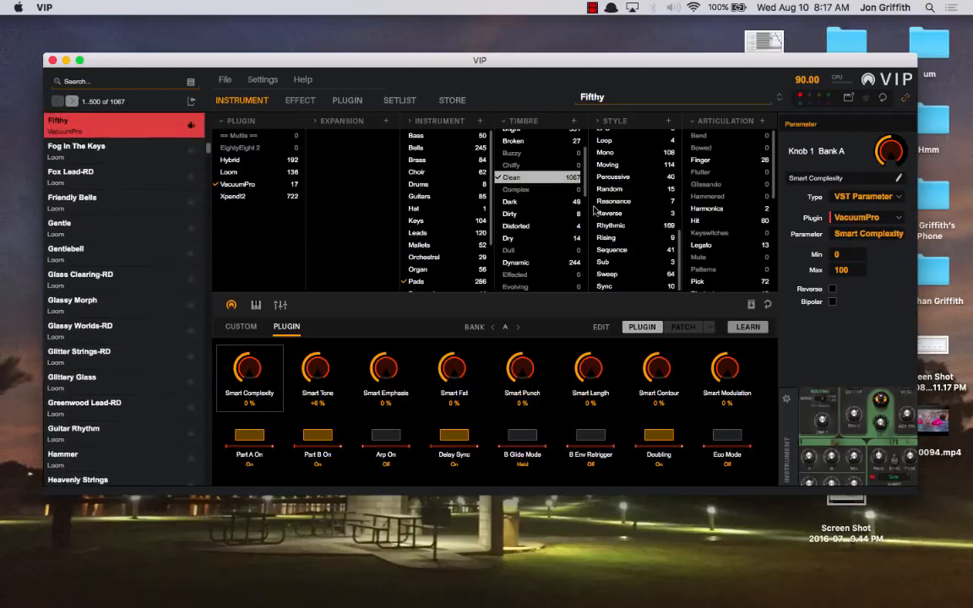
scroll(629, 232, "up", 4)
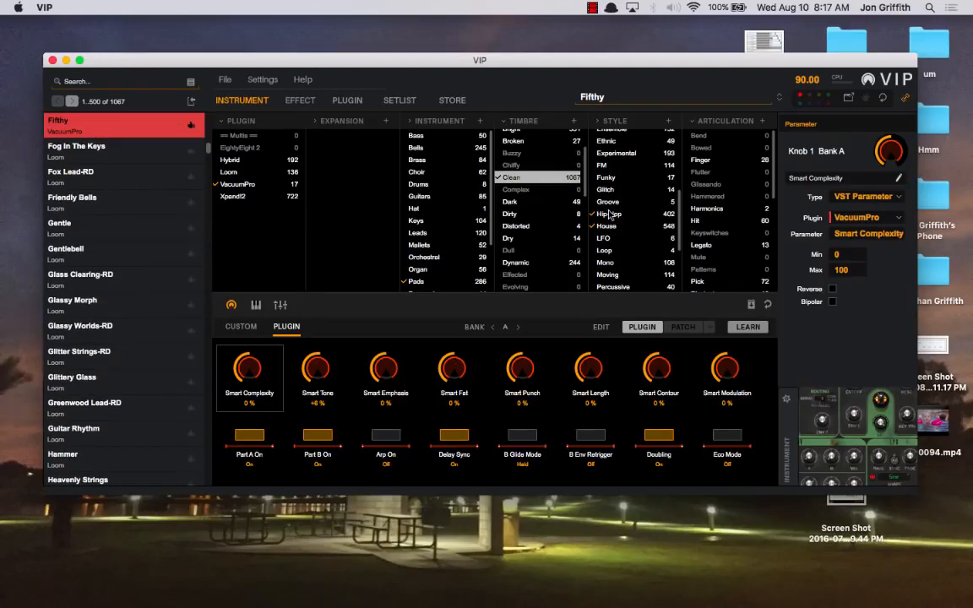
left_click(608, 213)
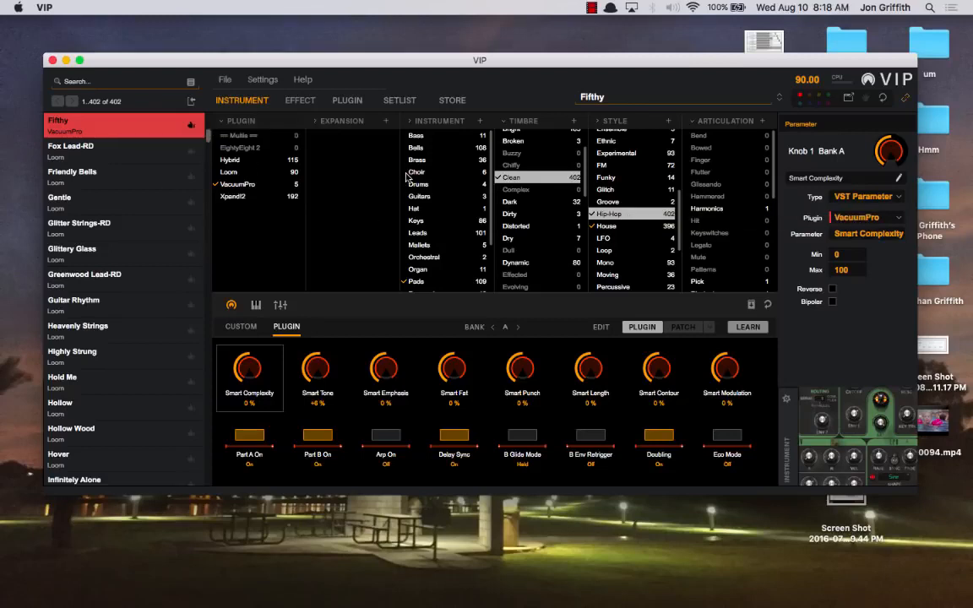
Load the Loom patch Fox Lead-RD from the filtered list, and replace it with Additive Baroque
left_click(406, 258)
left_click(118, 145)
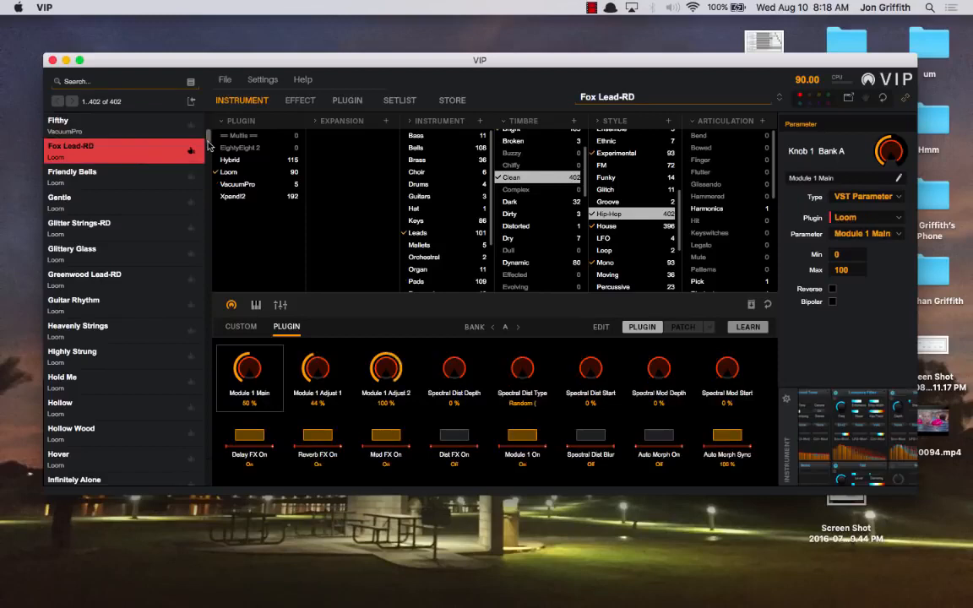
scroll(102, 123, "up", 5)
left_click(103, 123)
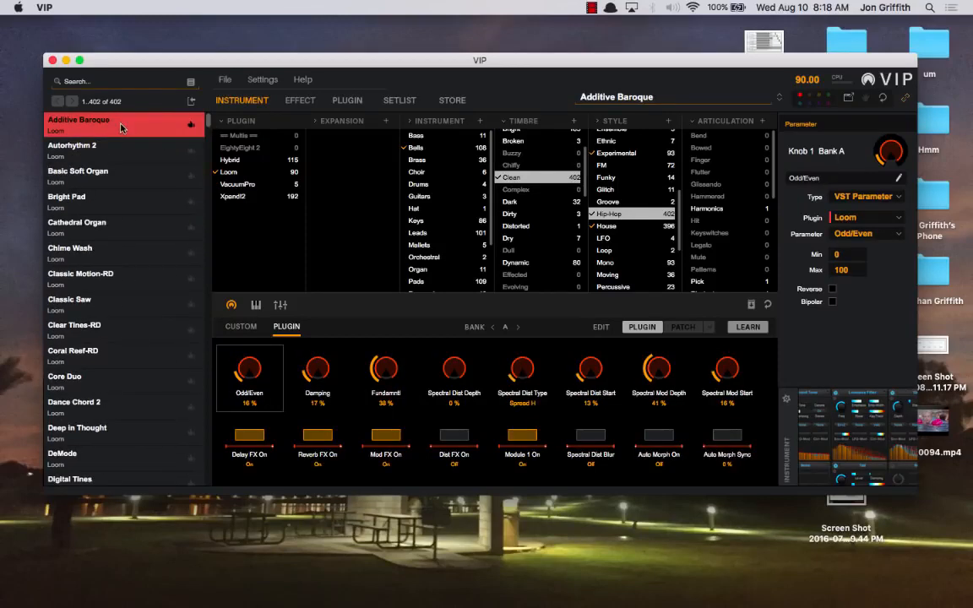
Clear the Clean timbre and Hip-Hop style filters
left_click(102, 80)
left_click(507, 177)
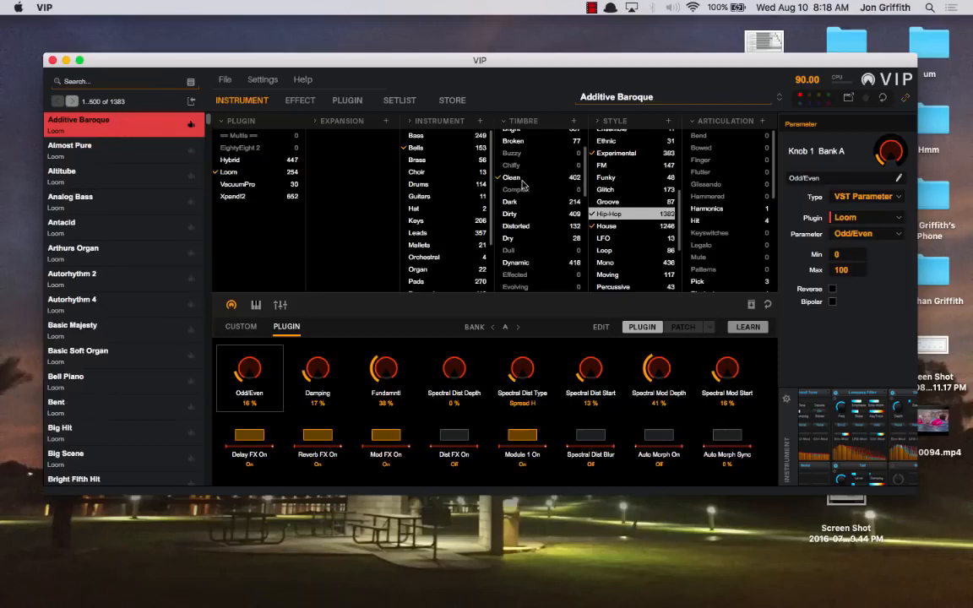
left_click(603, 215)
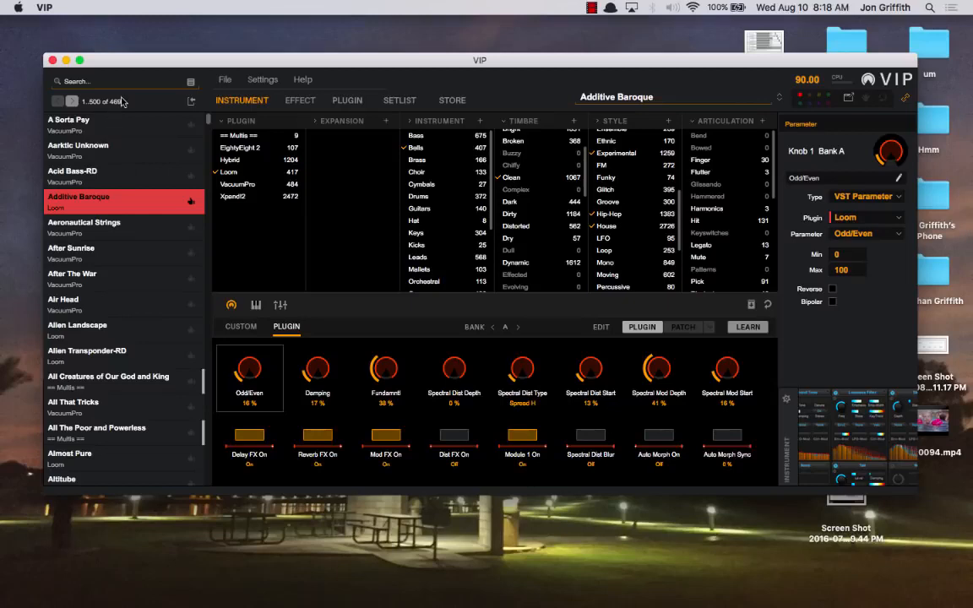
Filter the patches by the EightyEight 2 plugin and the Piano instrument, and load Grand Piano A Complete
left_click(244, 149)
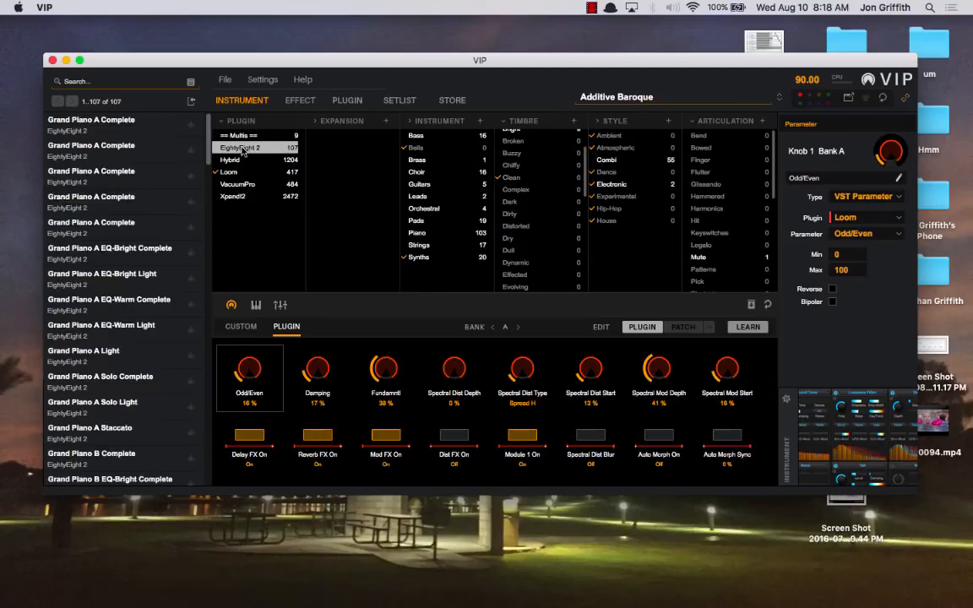
left_click(422, 235)
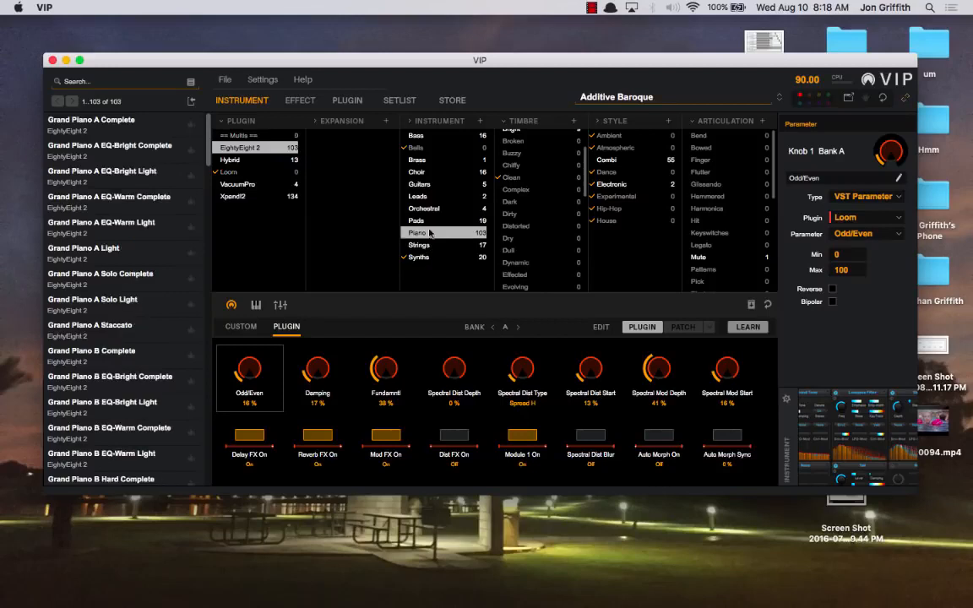
left_click(74, 129)
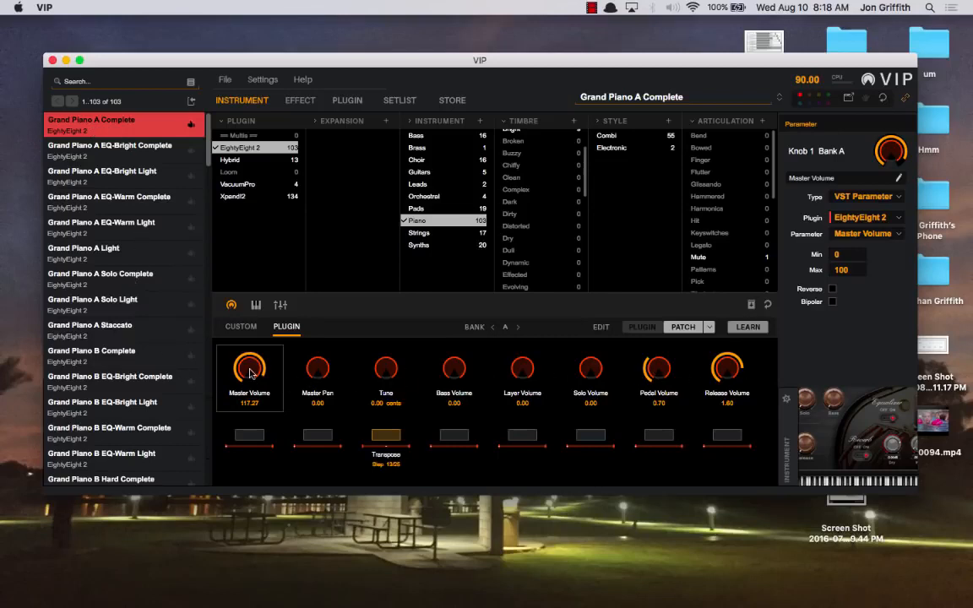
Browse the plugin control banks from A to D and return to bank A
left_click(517, 328)
left_click(517, 329)
left_click(516, 329)
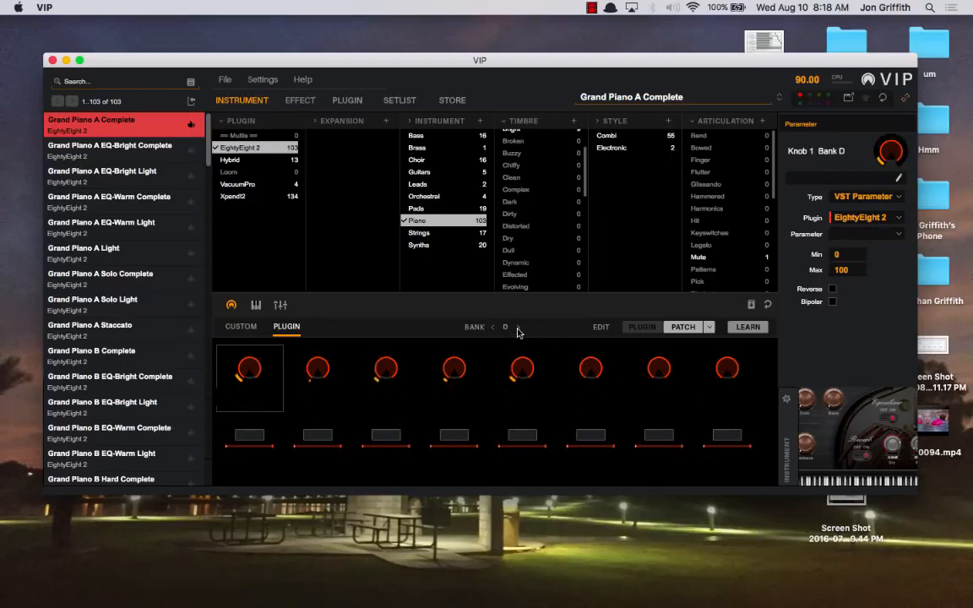
left_click(494, 329)
left_click(517, 328)
left_click(493, 328)
left_click(494, 327)
left_click(493, 328)
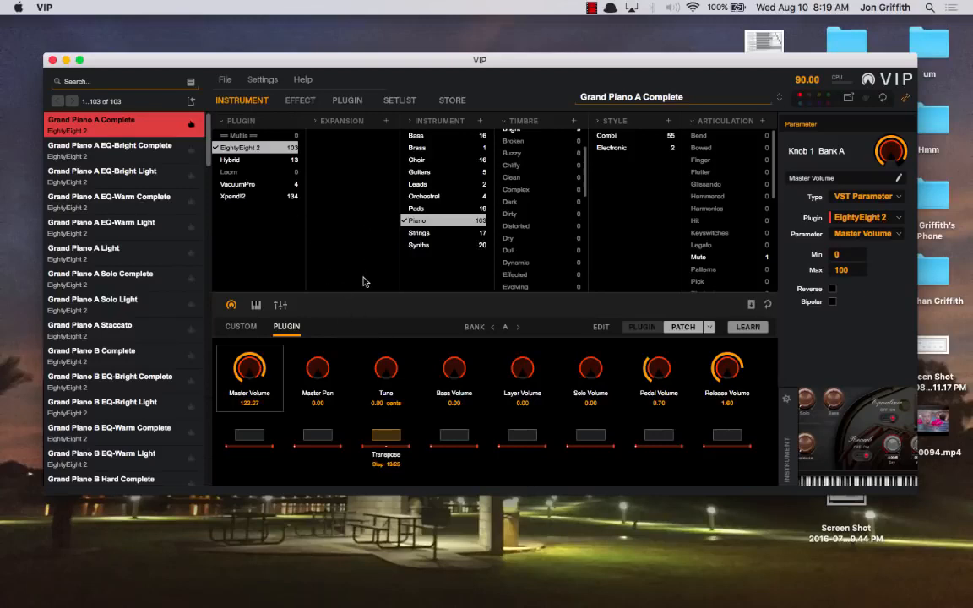
Show the pads and keyboard view, switch to the mixer view, and look across its channels and buses
left_click(256, 307)
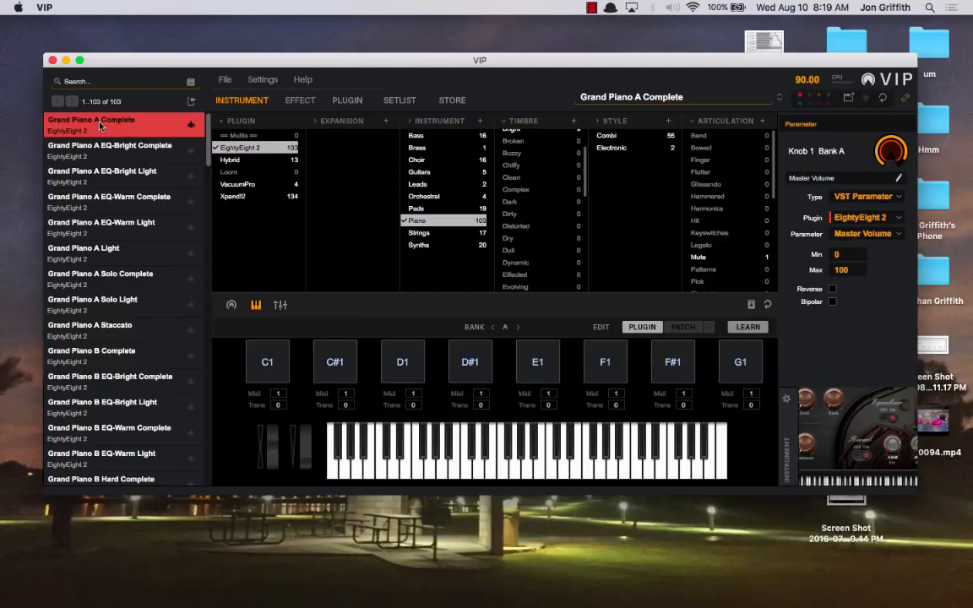
left_click(282, 307)
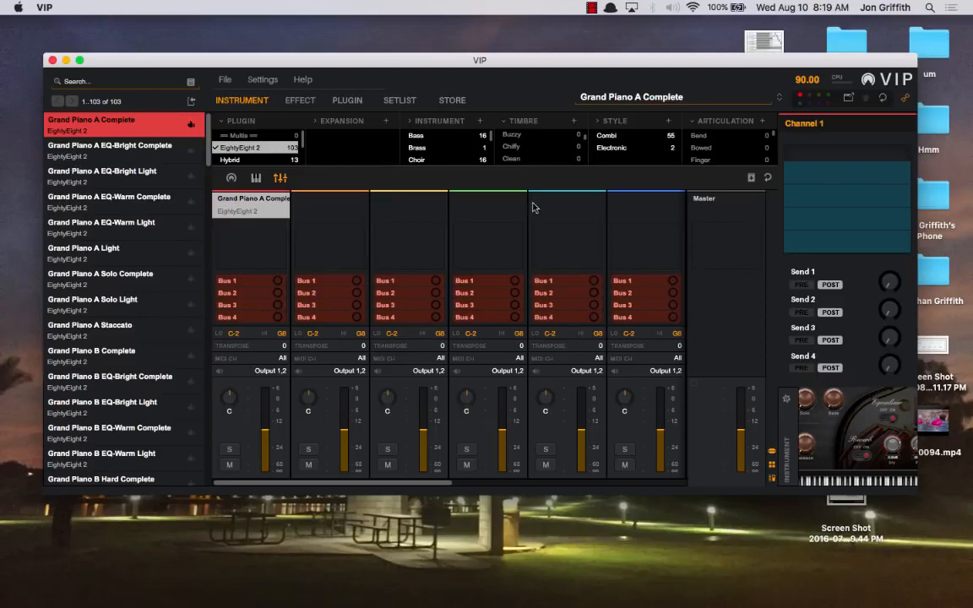
scroll(448, 434, "right", 5)
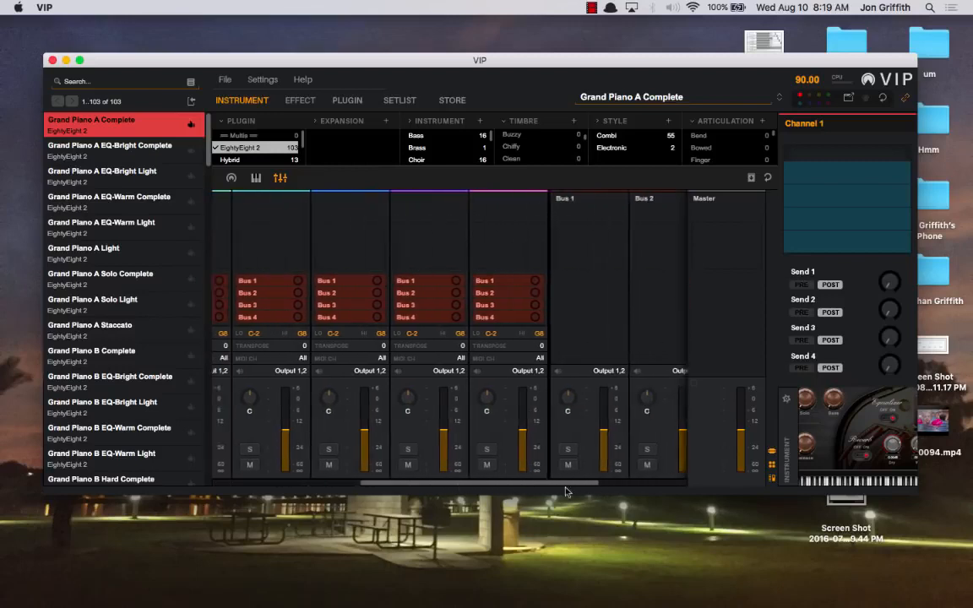
scroll(465, 354, "left", 5)
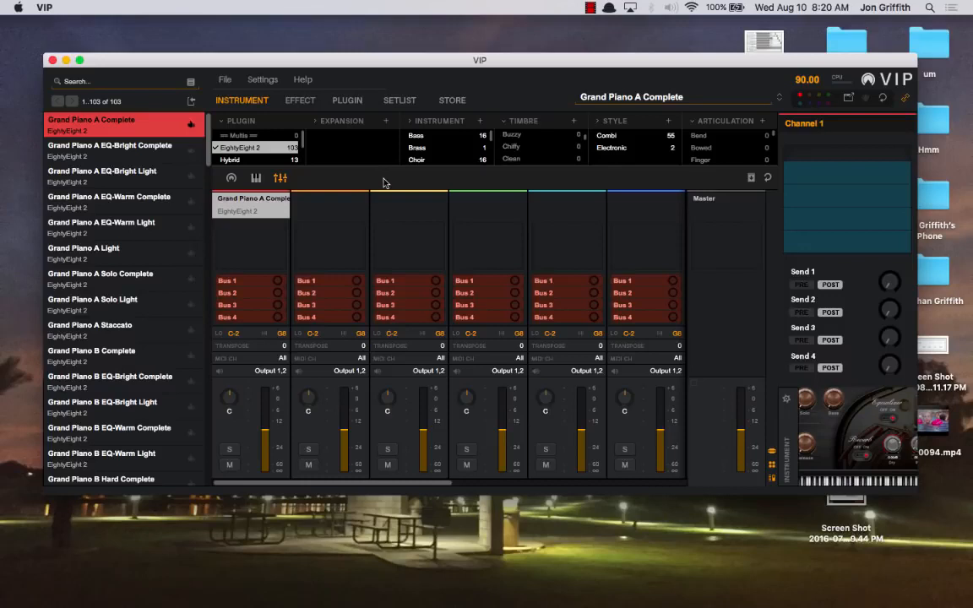
Select the empty channel 2 in the mixer, and clear the Piano and EightyEight 2 filters
left_click(338, 212)
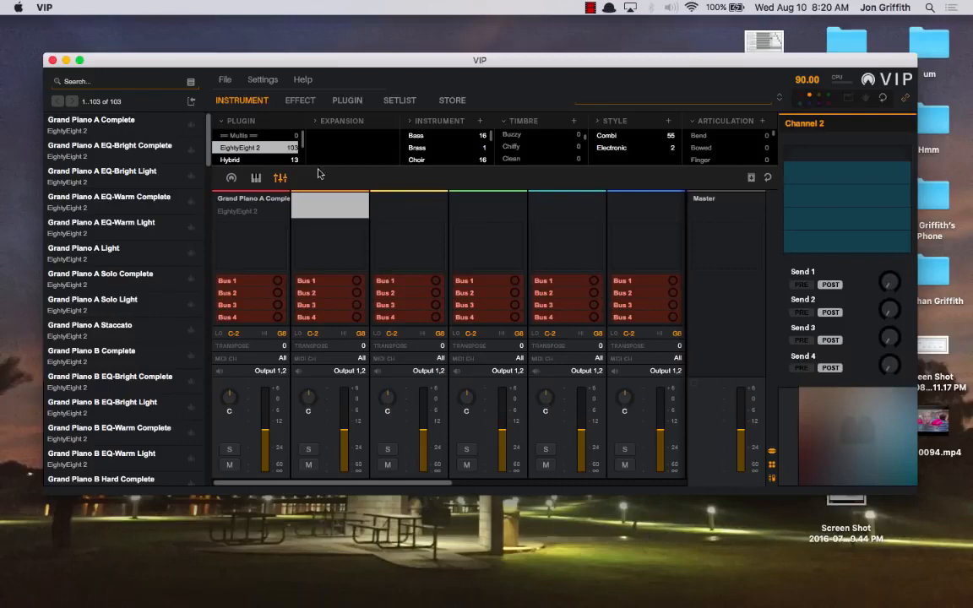
mouse_move(256, 164)
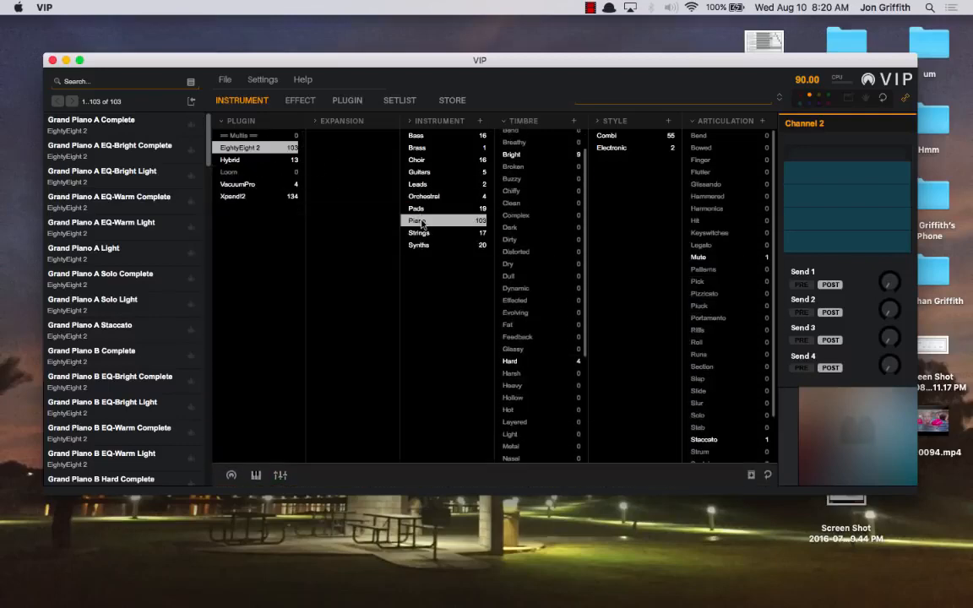
left_click(417, 220)
left_click(248, 150)
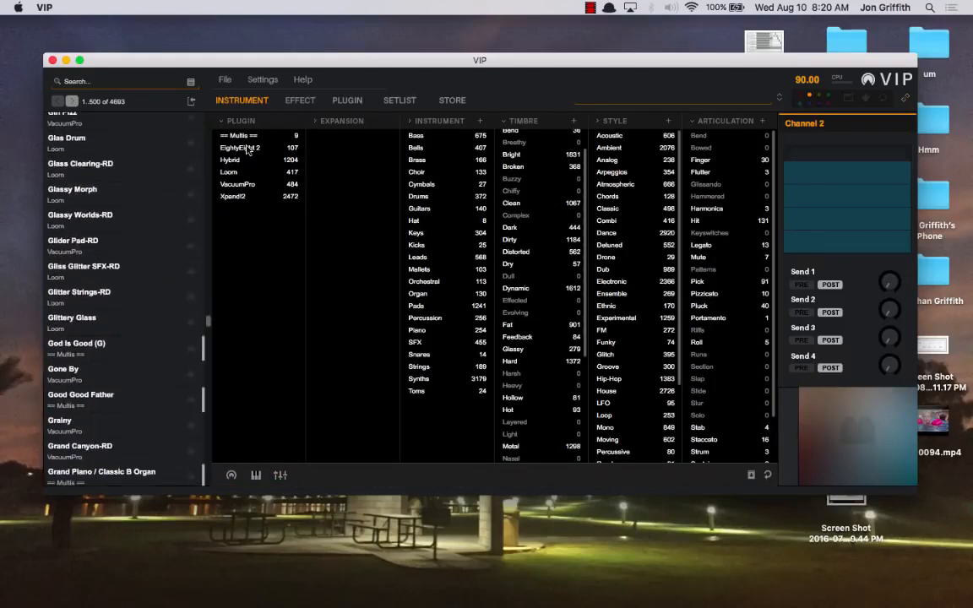
Filter the patches by Airy timbre, Atmospheric style and Strings instrument
scroll(511, 156, "up", 2)
left_click(509, 135)
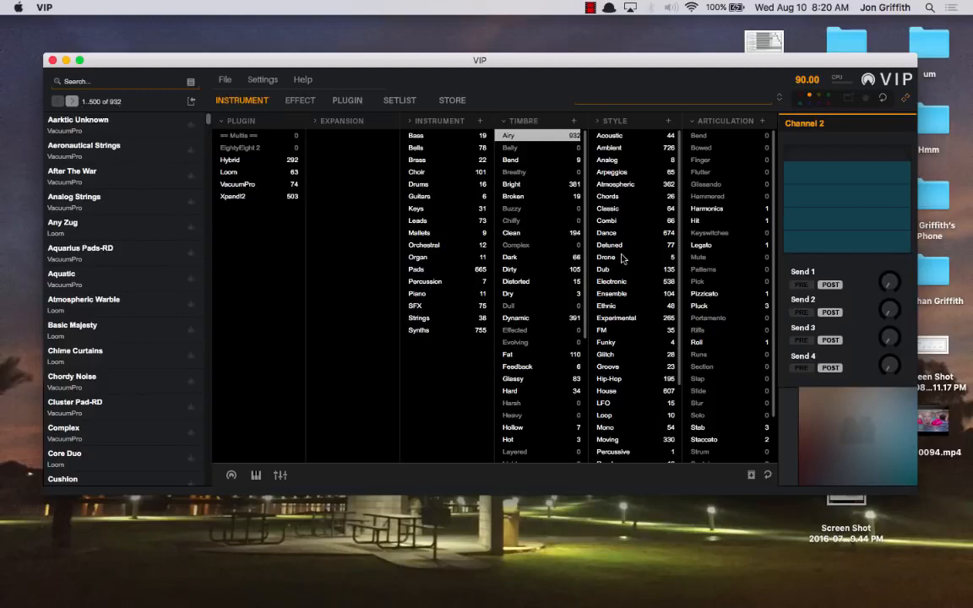
left_click(608, 185)
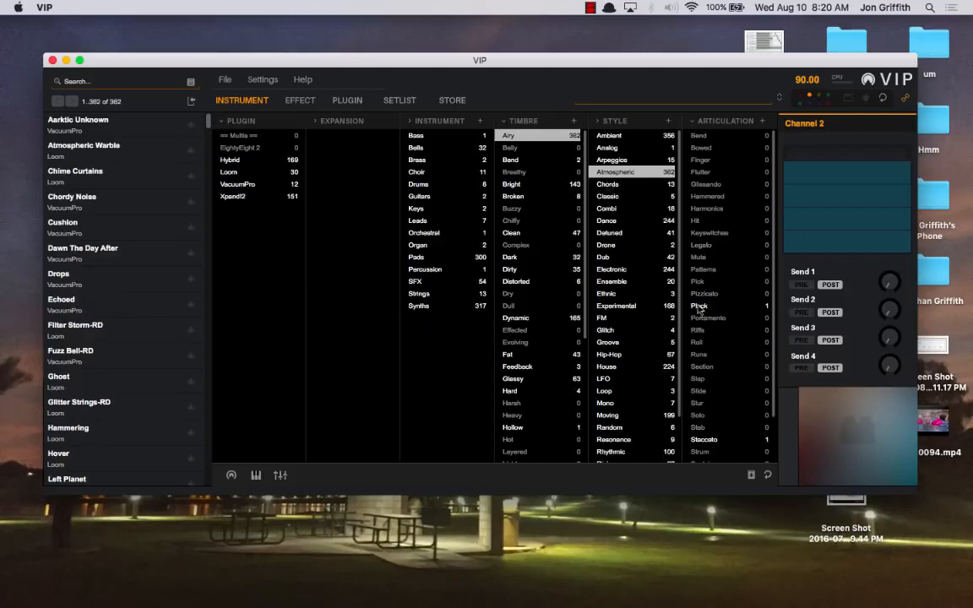
scroll(711, 325, "down", 1)
scroll(711, 325, "down", 2)
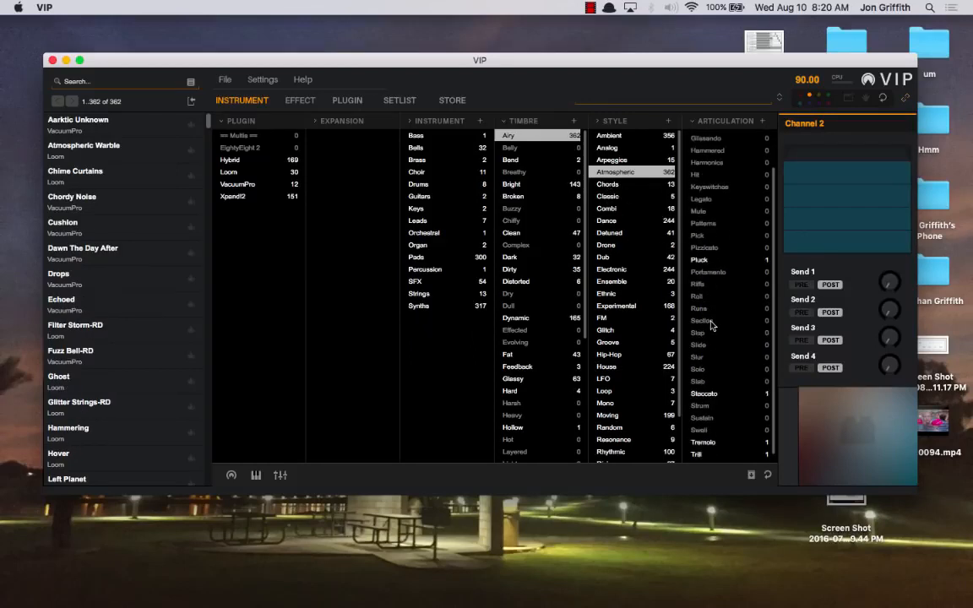
scroll(711, 323, "up", 3)
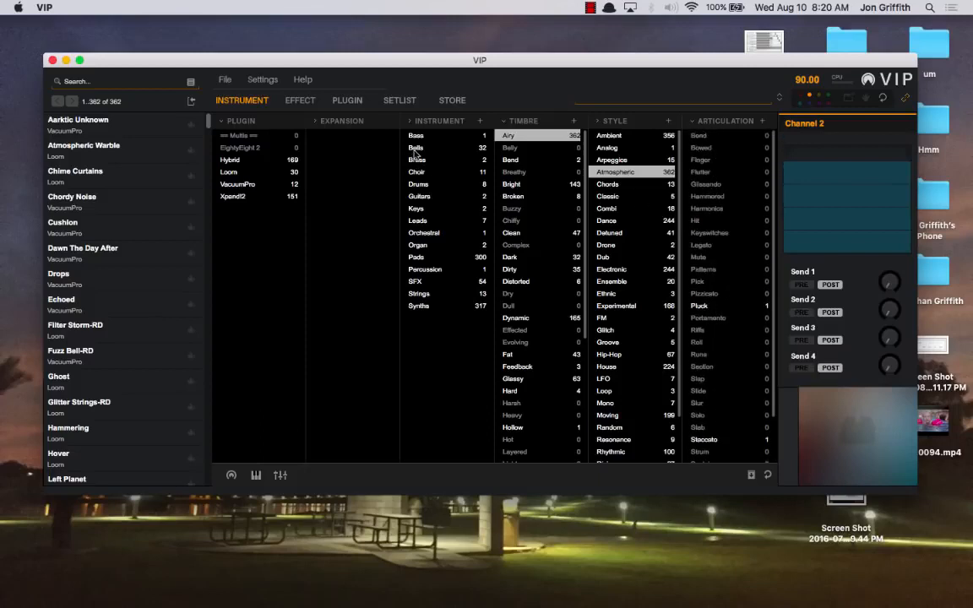
left_click(421, 295)
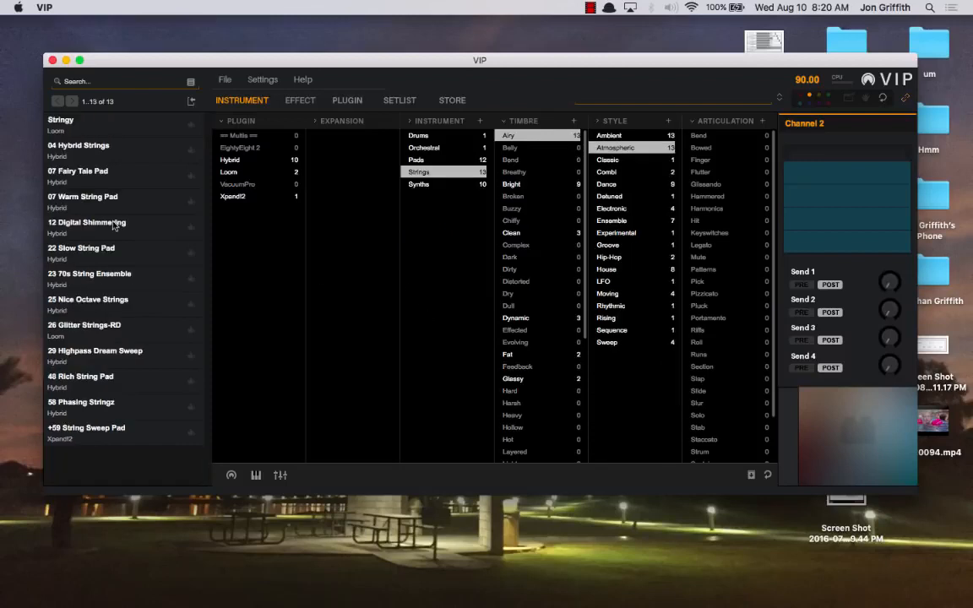
Load the Hybrid patch 07 Fairy Tale Pad into channel 2, and check it in the mixer and keyboard views
left_click(75, 184)
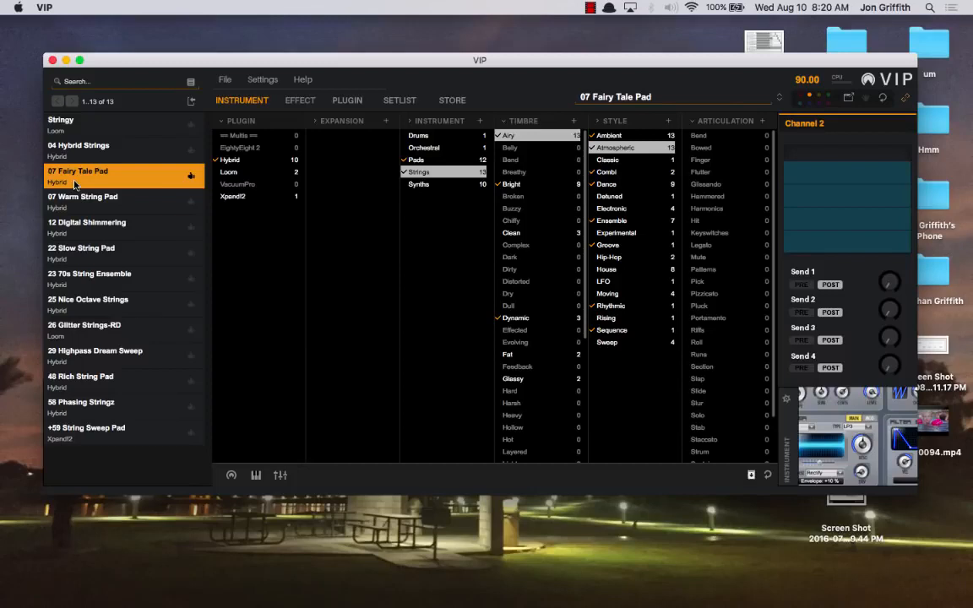
left_click(280, 475)
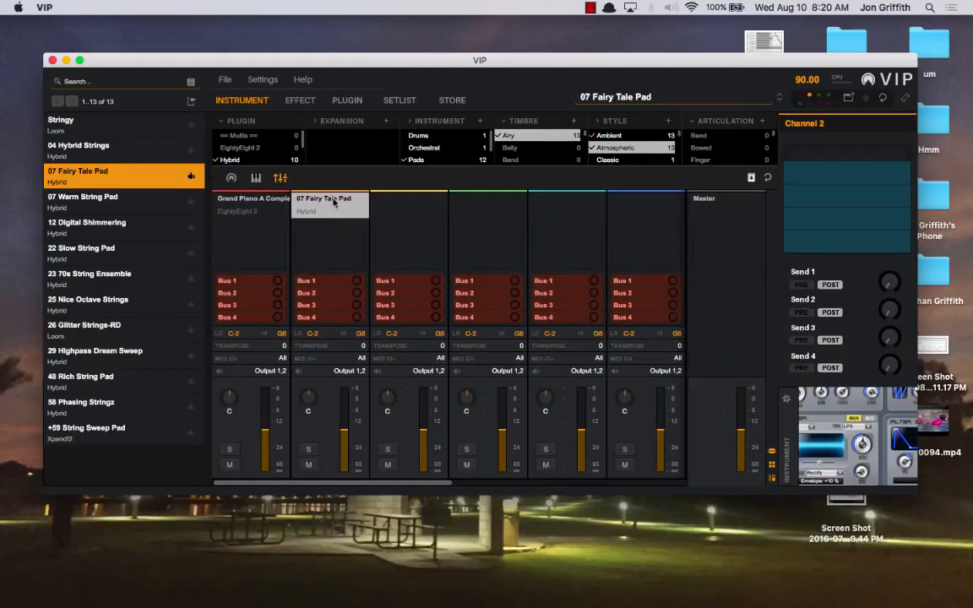
left_click(256, 177)
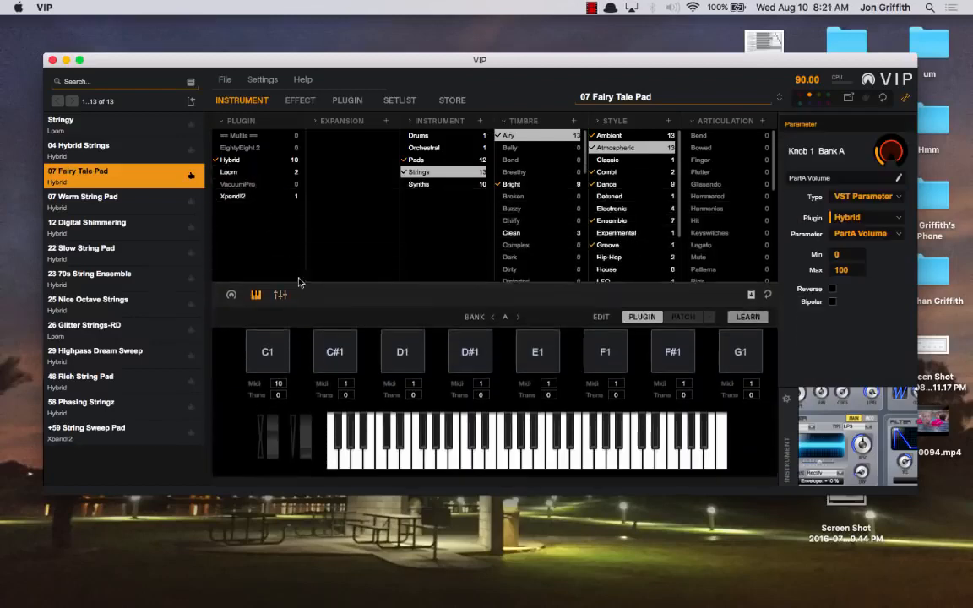
left_click(476, 461)
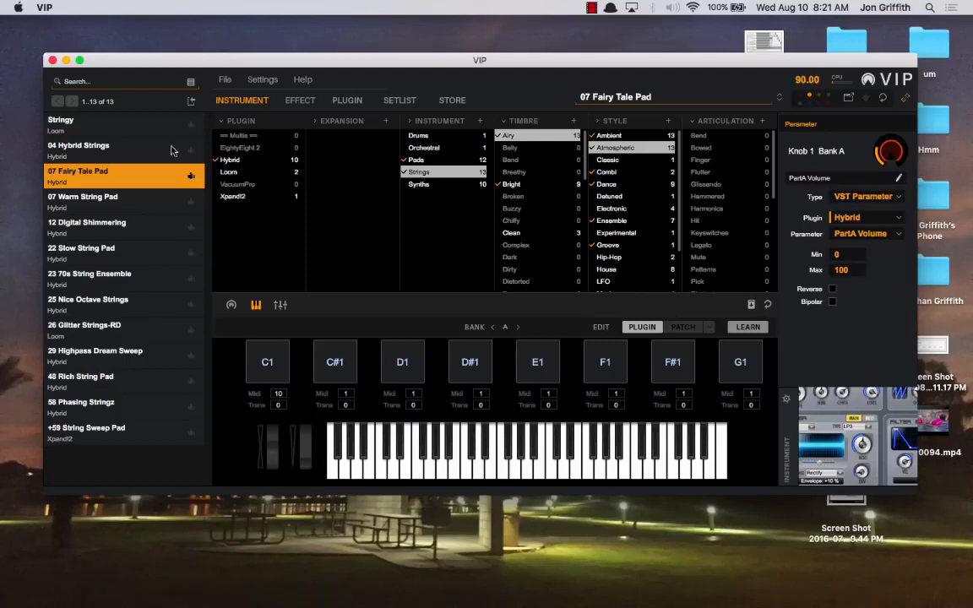
left_click(281, 304)
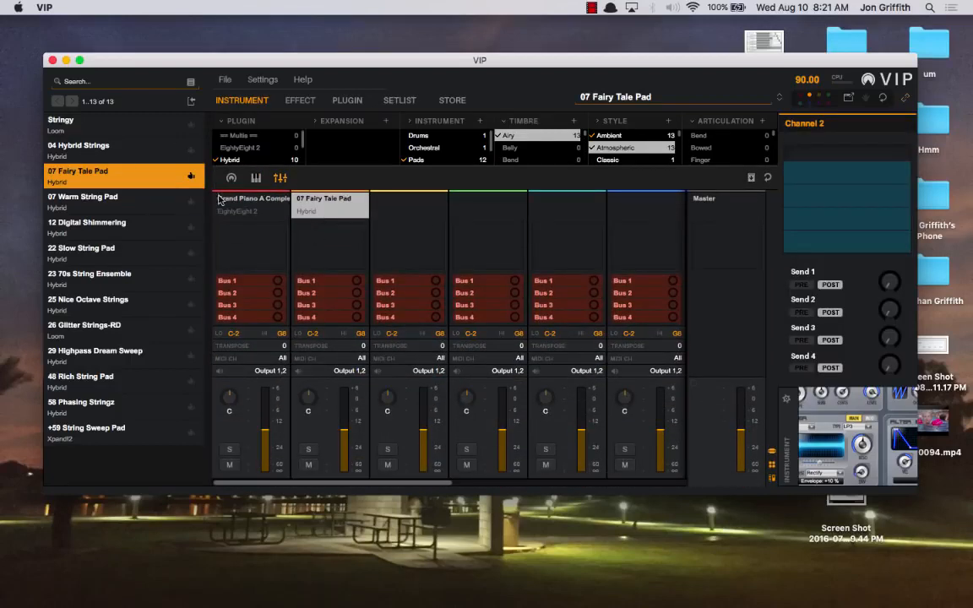
Select the empty channel 3 in the mixer
left_click(392, 206)
left_click(574, 206)
left_click(424, 210)
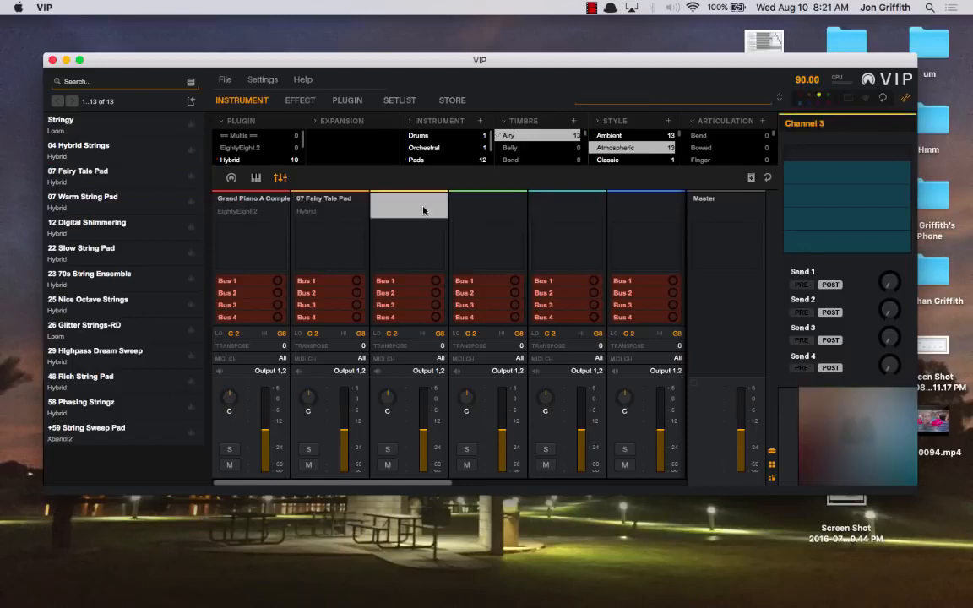
Check the piano and pad channels in the mixer, and save the layered setup as a multi named Fairy Tale Piano
left_click(341, 213)
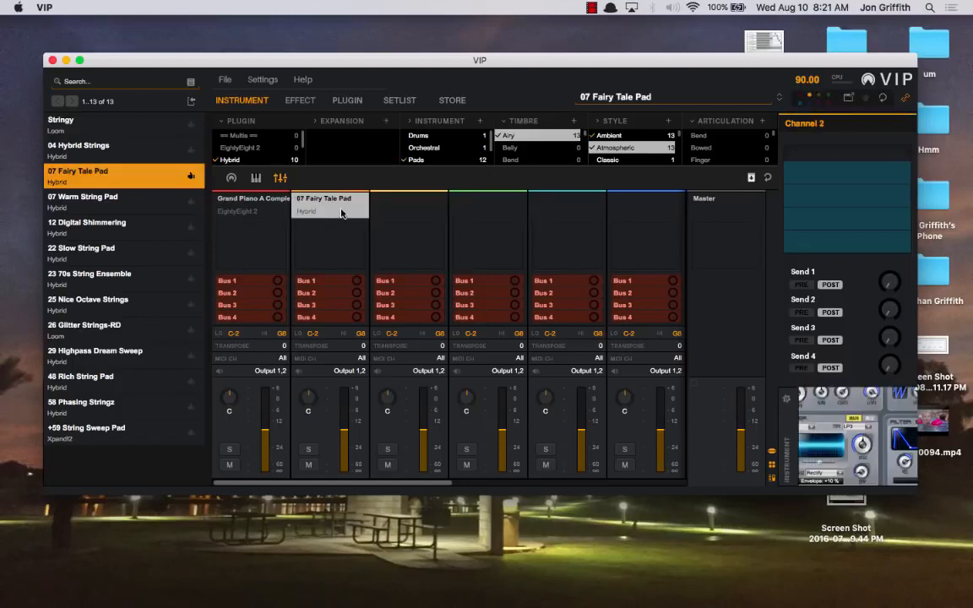
left_click(236, 205)
left_click(329, 207)
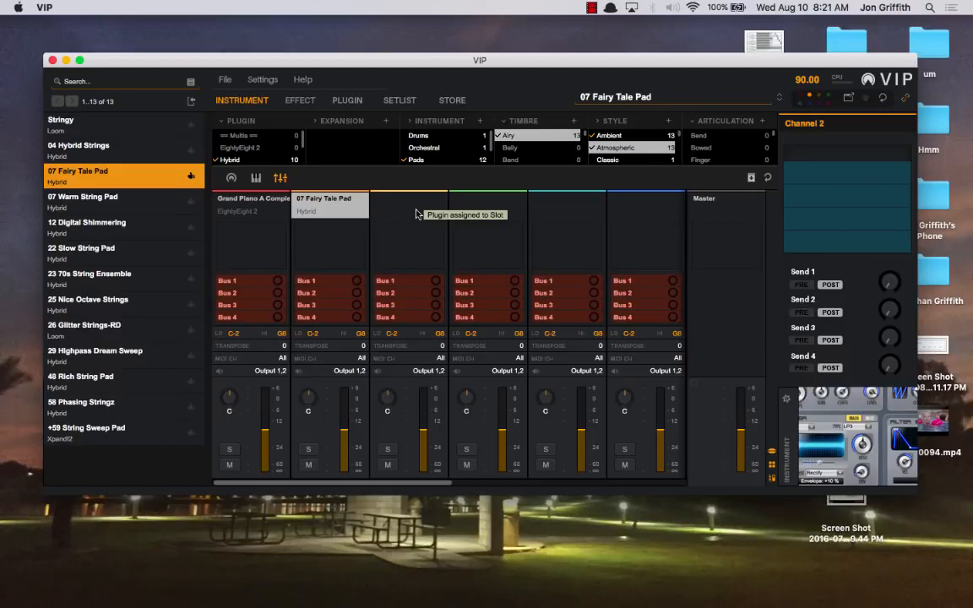
left_click(752, 178)
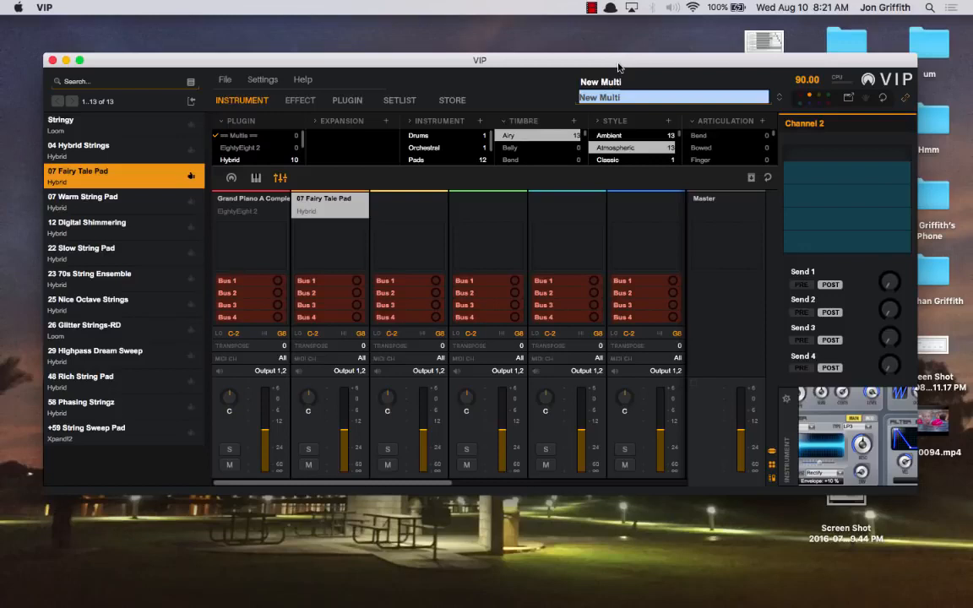
type("Fairy Tale Piano")
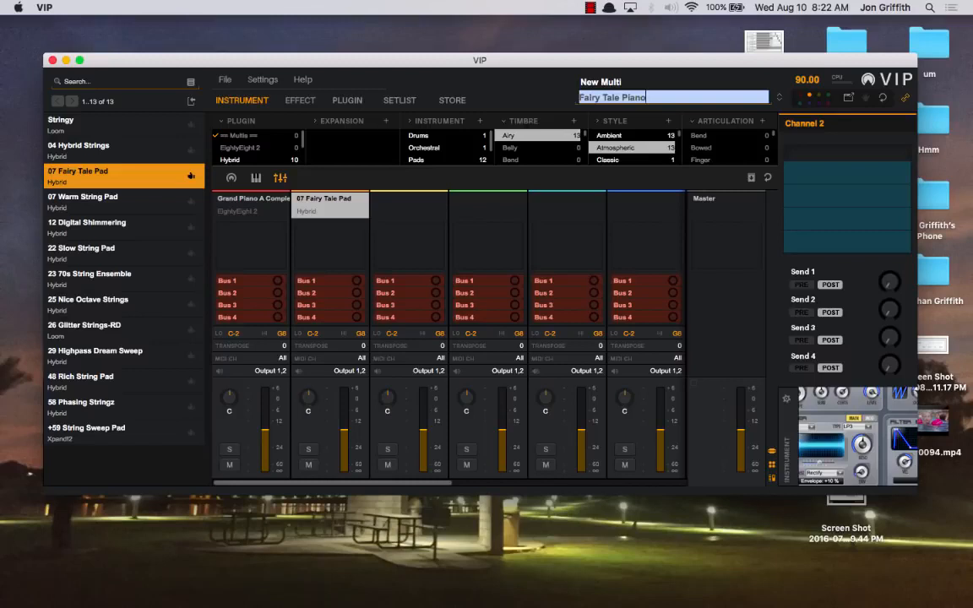
key("Return")
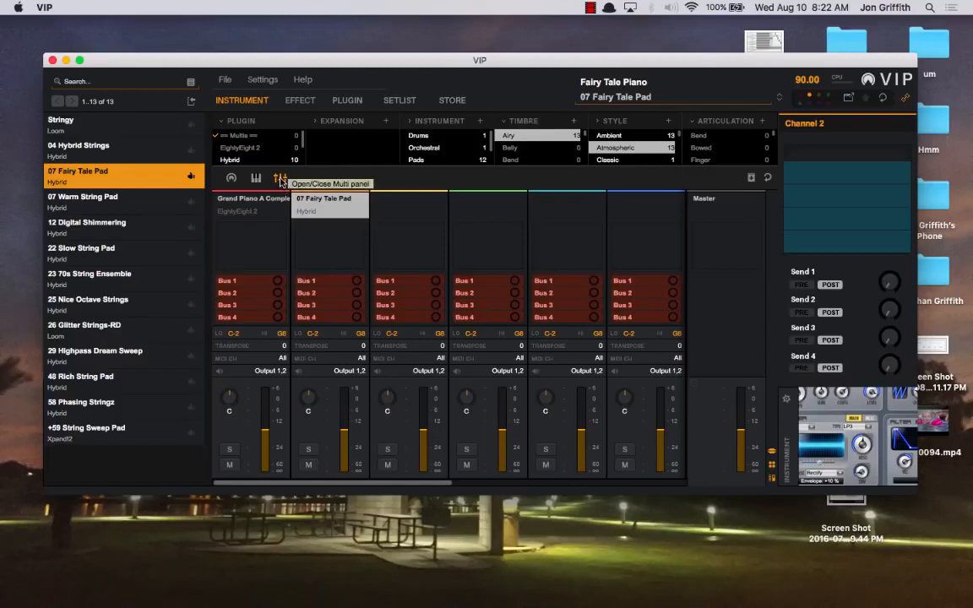
Close the mixer view and create a new setlist named Coffee Shop Gig Monady
left_click(280, 180)
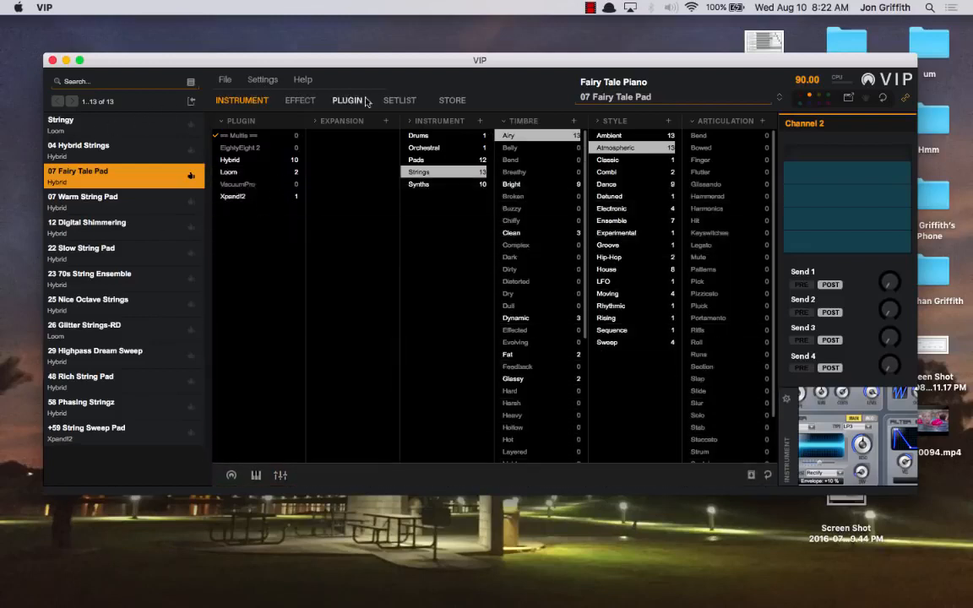
left_click(405, 101)
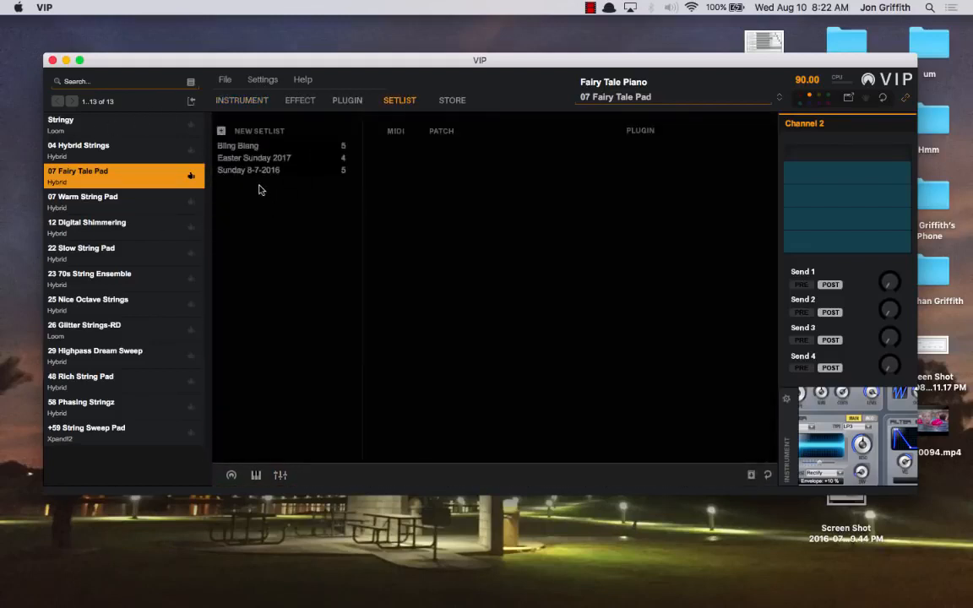
left_click(220, 131)
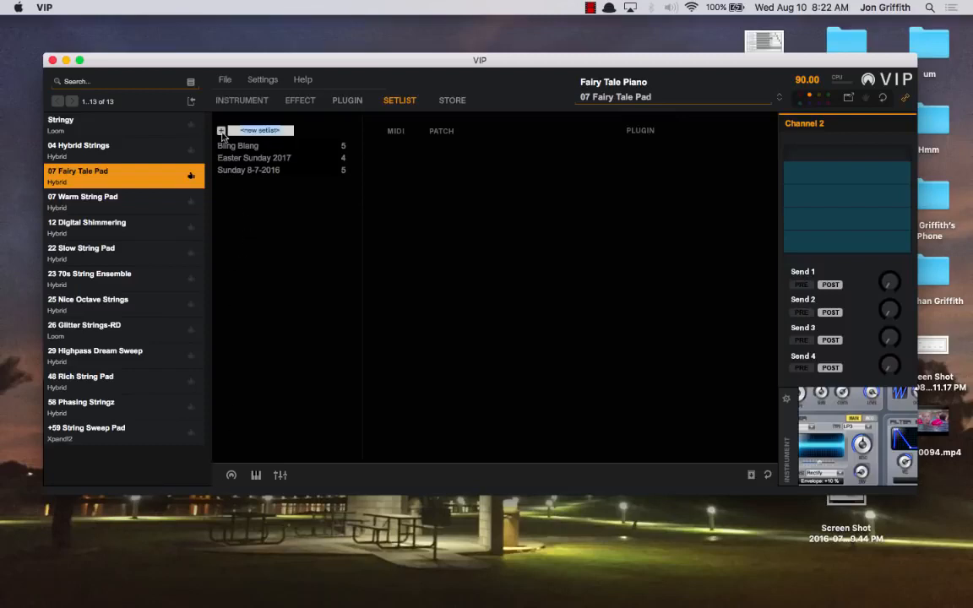
type("Coffee")
type(" Shop Gig Mona")
type("dy")
key("Return")
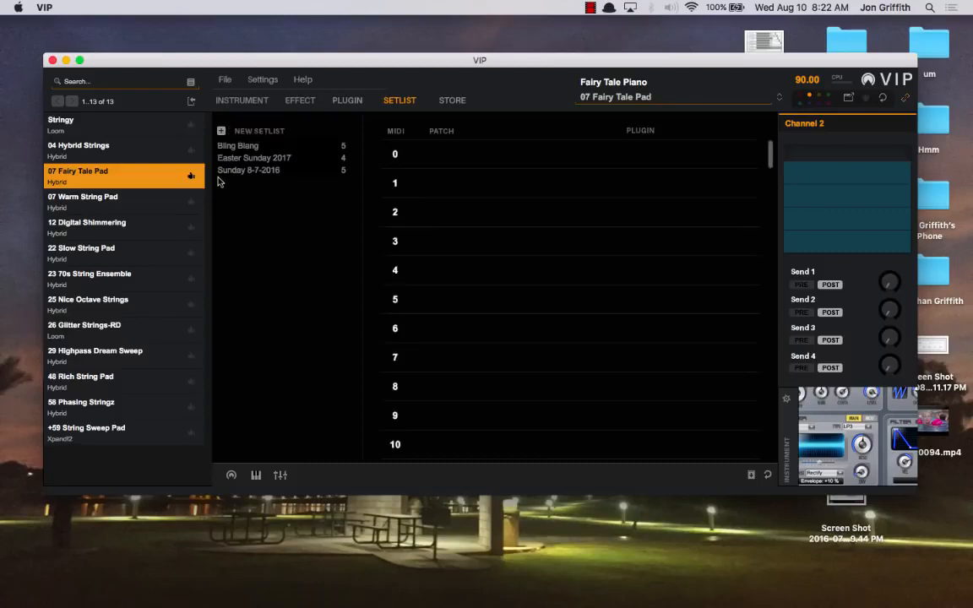
Rename the new setlist as Coffee Shop Gig Monday
right_click(247, 164)
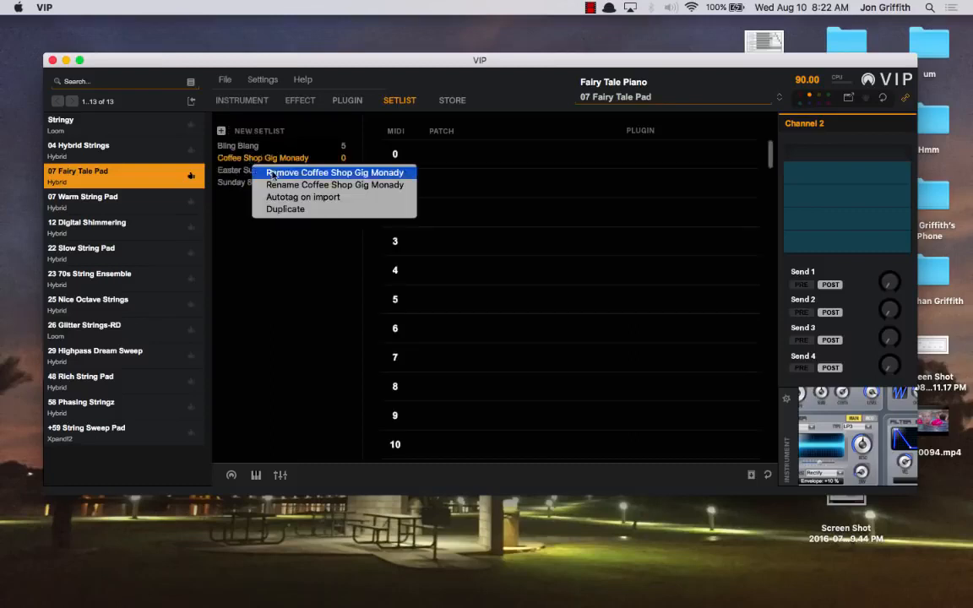
left_click(274, 186)
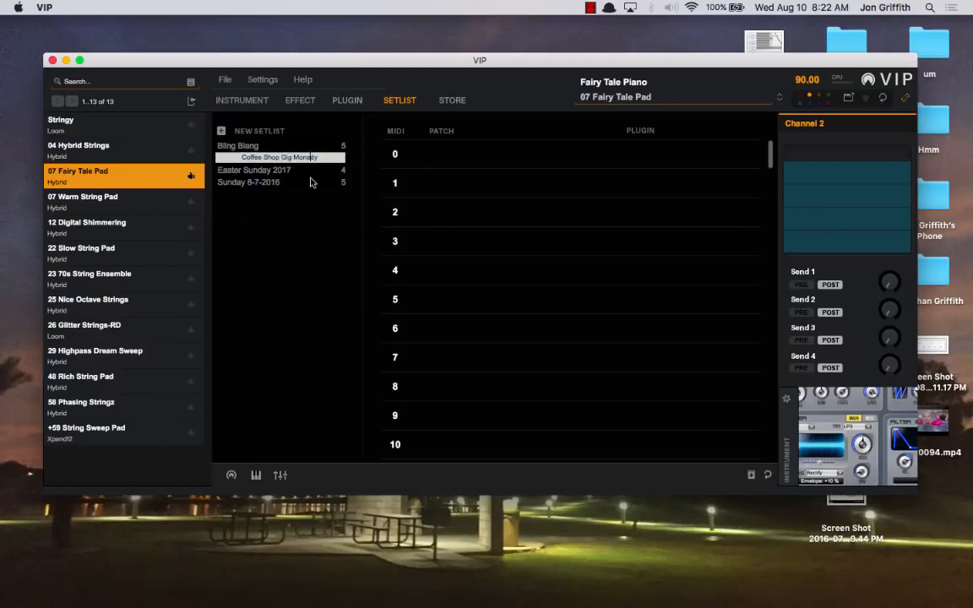
left_click(314, 157)
key("BackSpace")
key("Return")
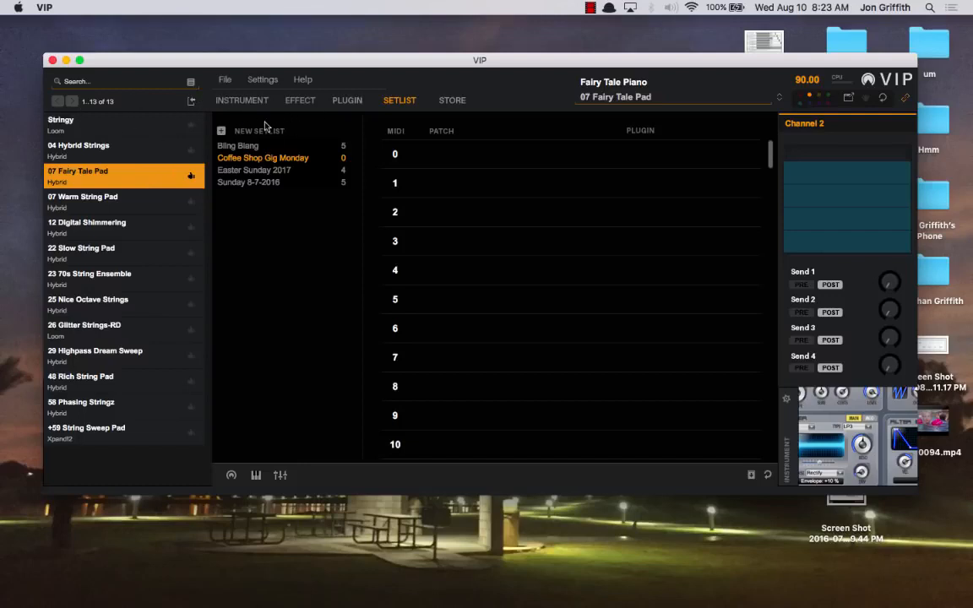
Clear the Airy, Atmospheric and Strings filters in the instrument browser, and filter the patches by Multis
left_click(245, 100)
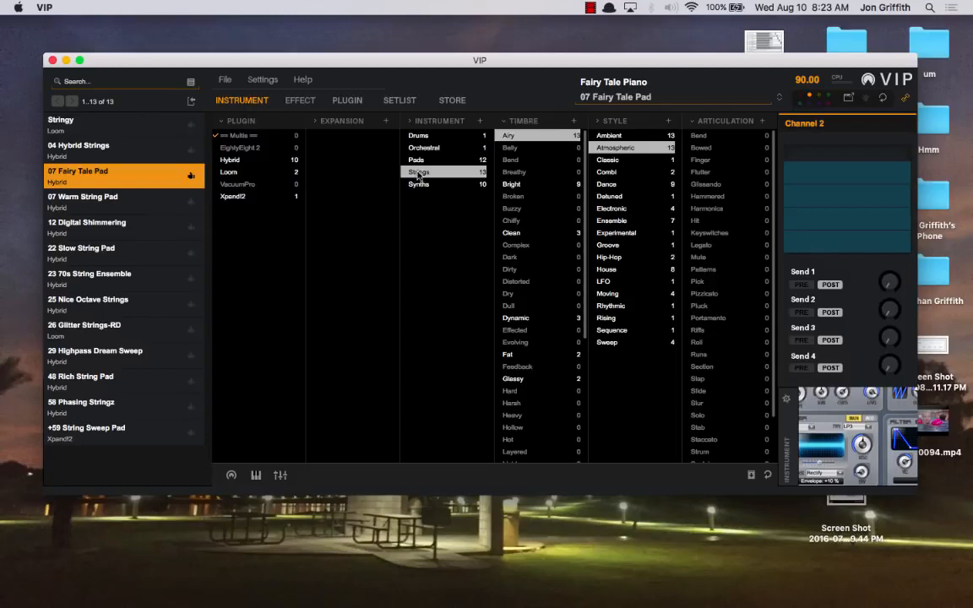
left_click(538, 135)
left_click(615, 185)
scroll(113, 119, "down", 5)
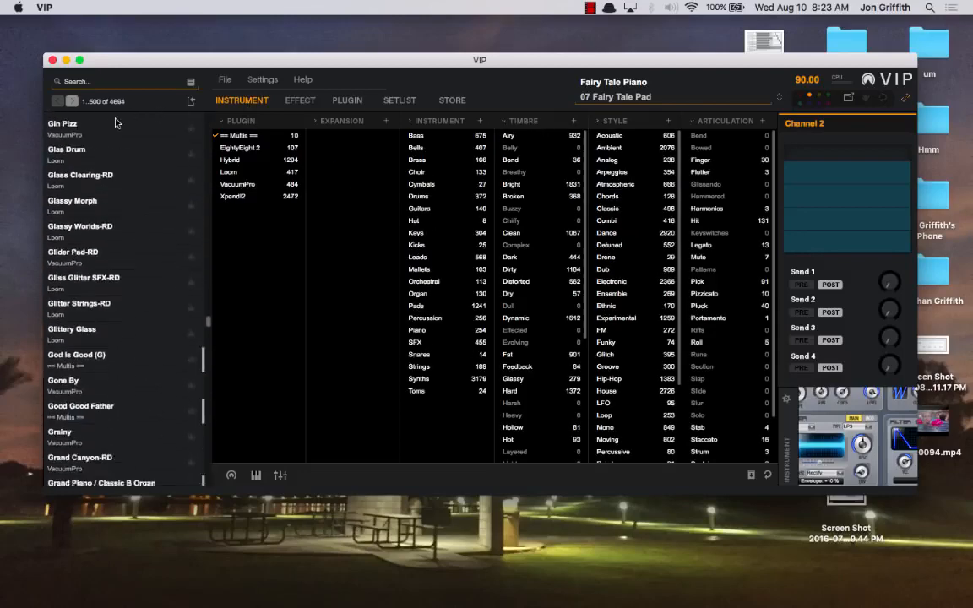
scroll(115, 123, "up", 1)
scroll(118, 127, "up", 3)
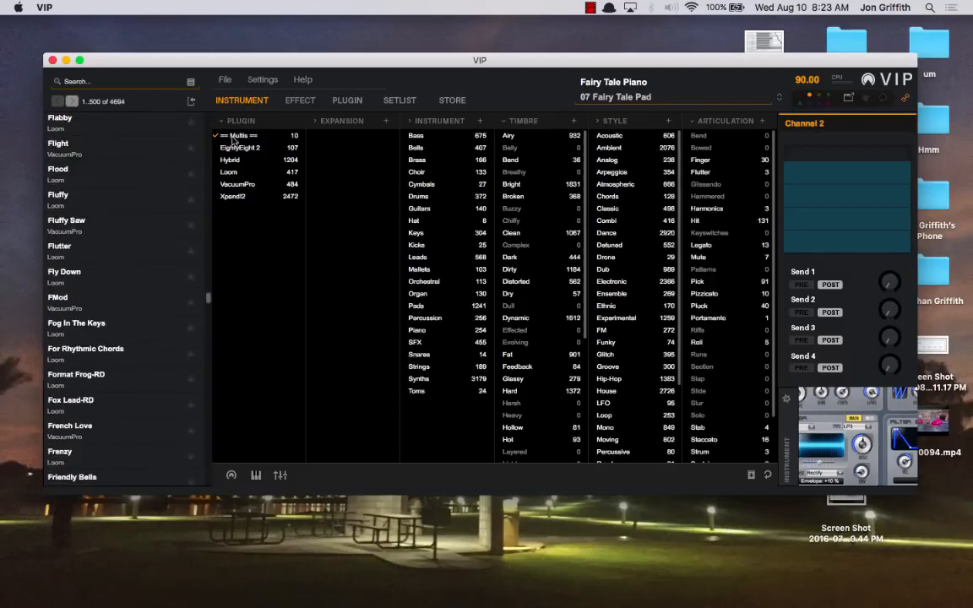
left_click(233, 138)
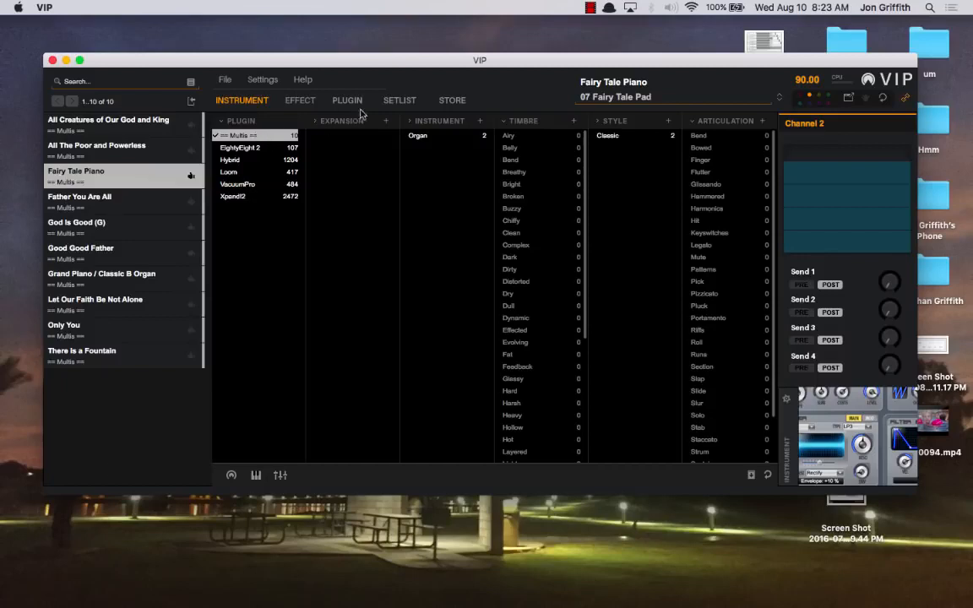
Add the Fairy Tale Piano multi to slot 0 of the Coffee Shop Gig Monday setlist
left_click(402, 101)
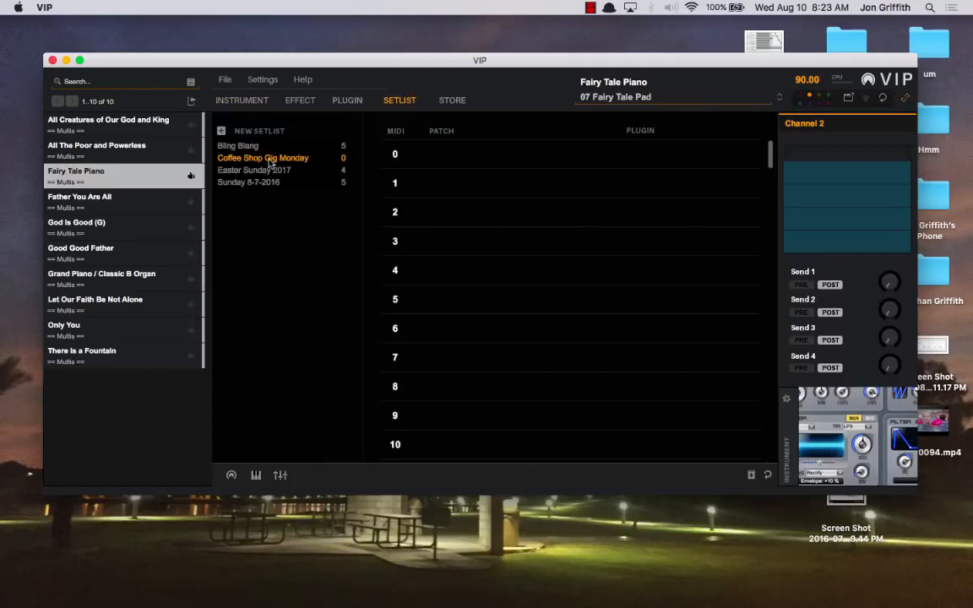
left_click_drag(75, 185, 408, 146)
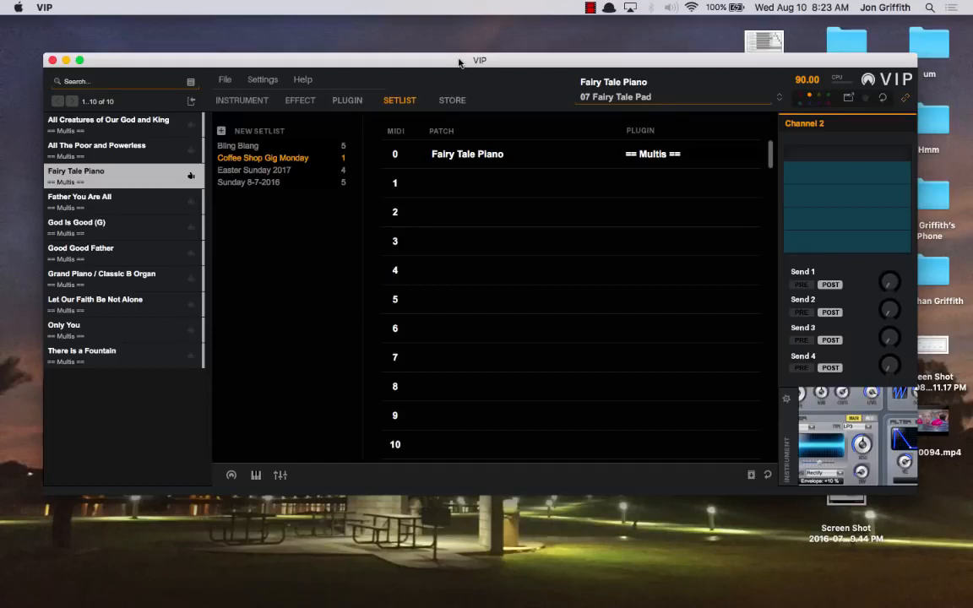
left_click_drag(459, 63, 457, 52)
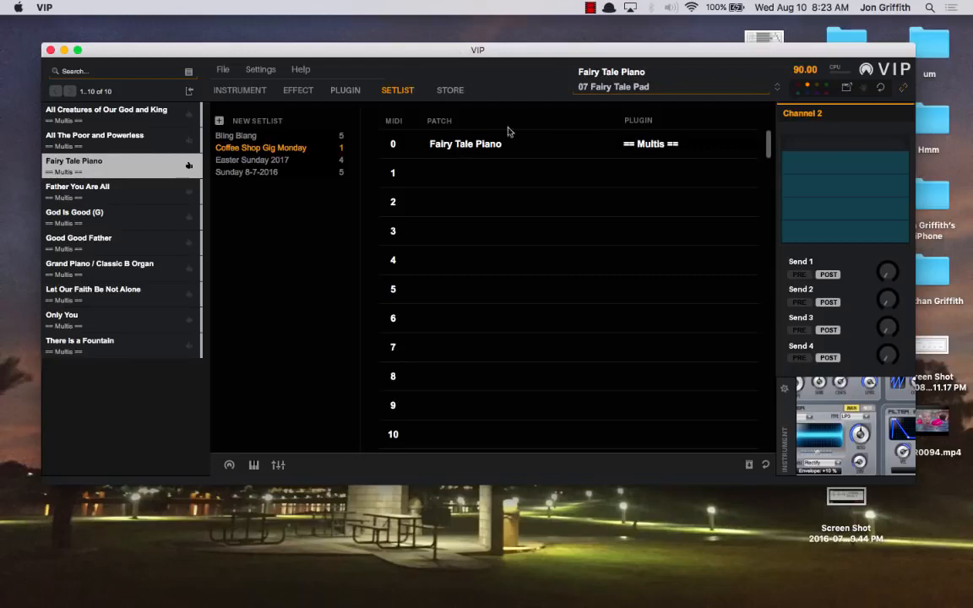
View the Fairy Tale Pad's plugin controls together with the setlist, and hide the controls again
left_click(245, 91)
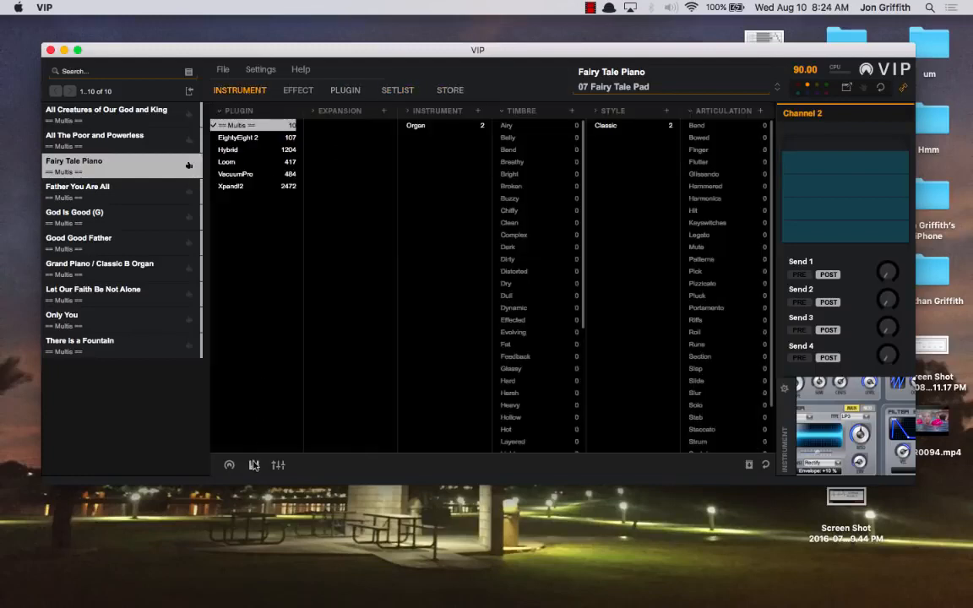
left_click(229, 465)
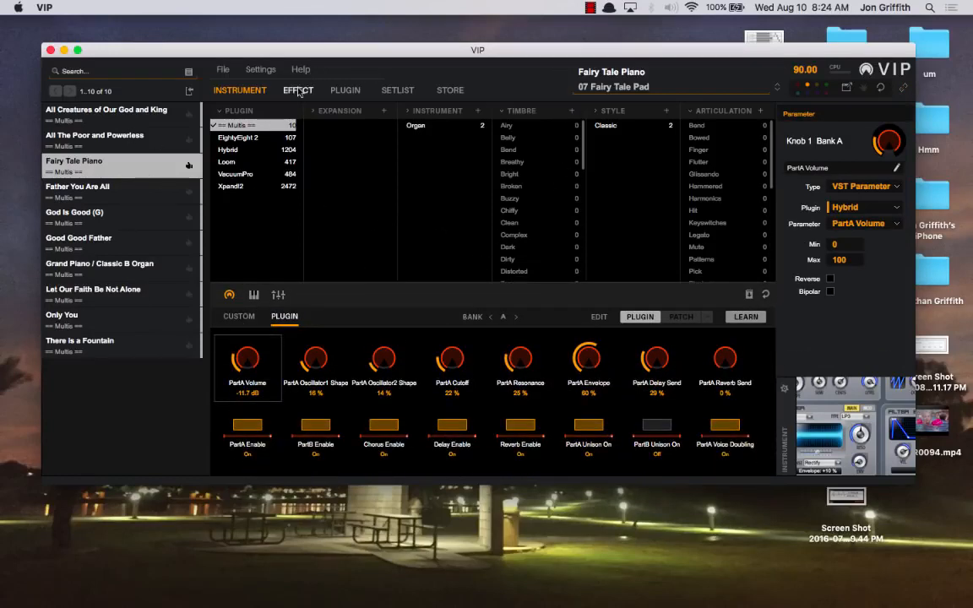
left_click(397, 90)
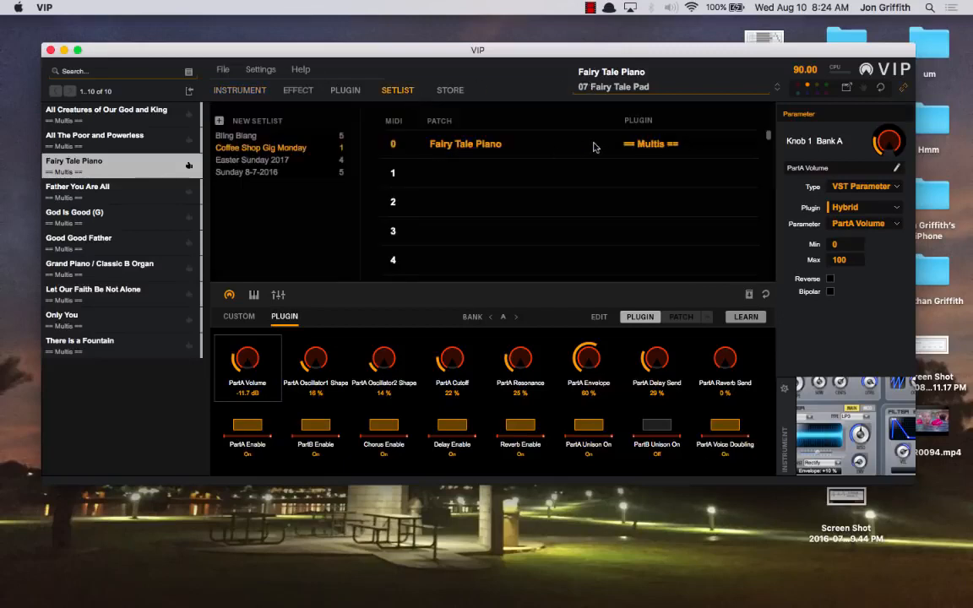
left_click_drag(549, 52, 541, 42)
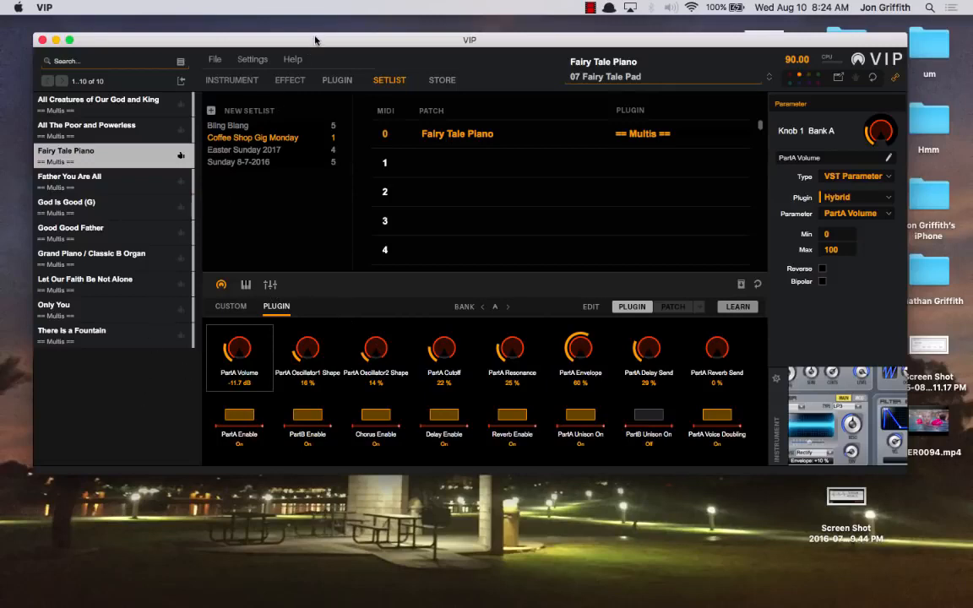
left_click_drag(287, 46, 276, 47)
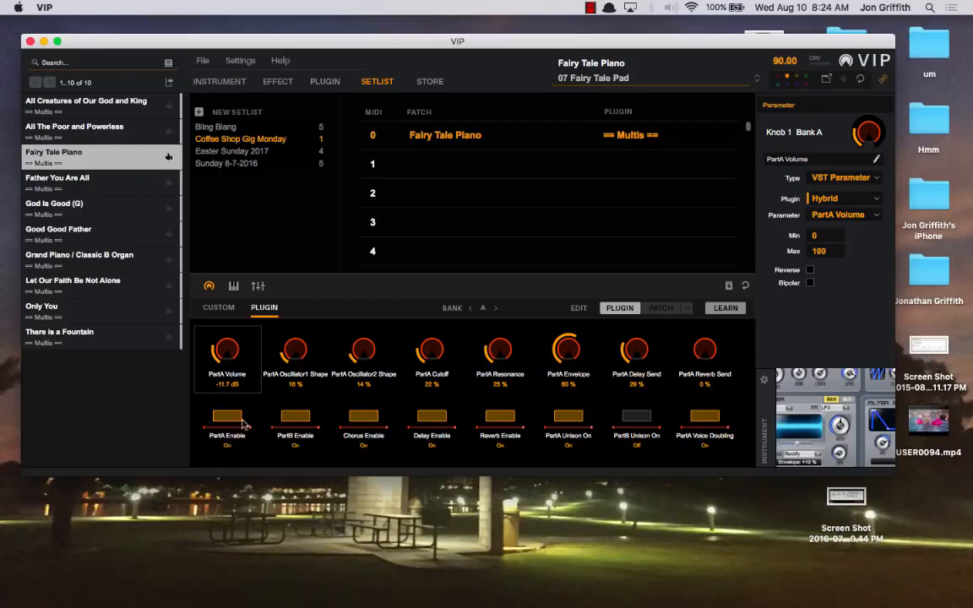
left_click(208, 287)
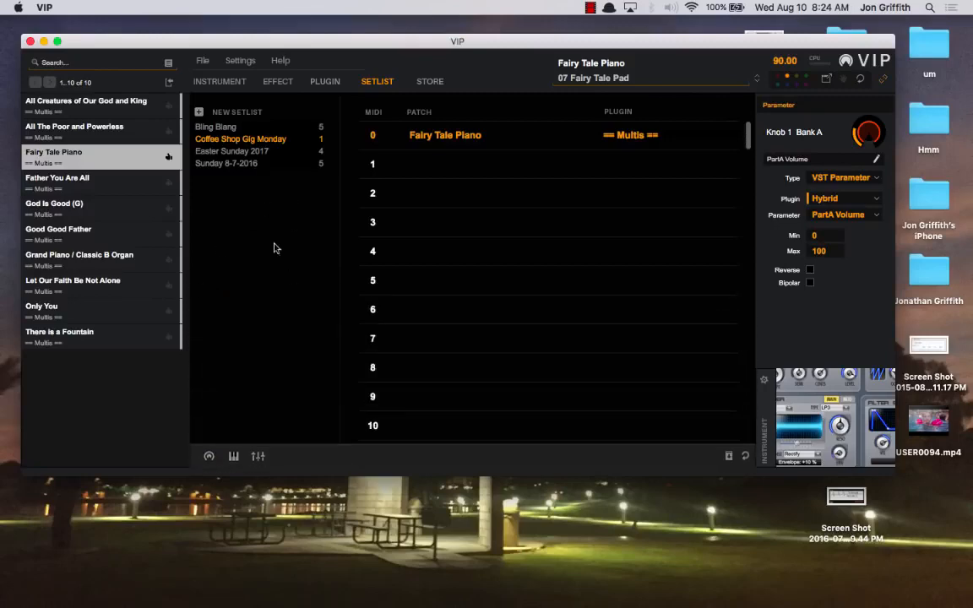
Look through the Instrument, Plugin, Setlist and Store pages, and return to the instrument browser
left_click(218, 81)
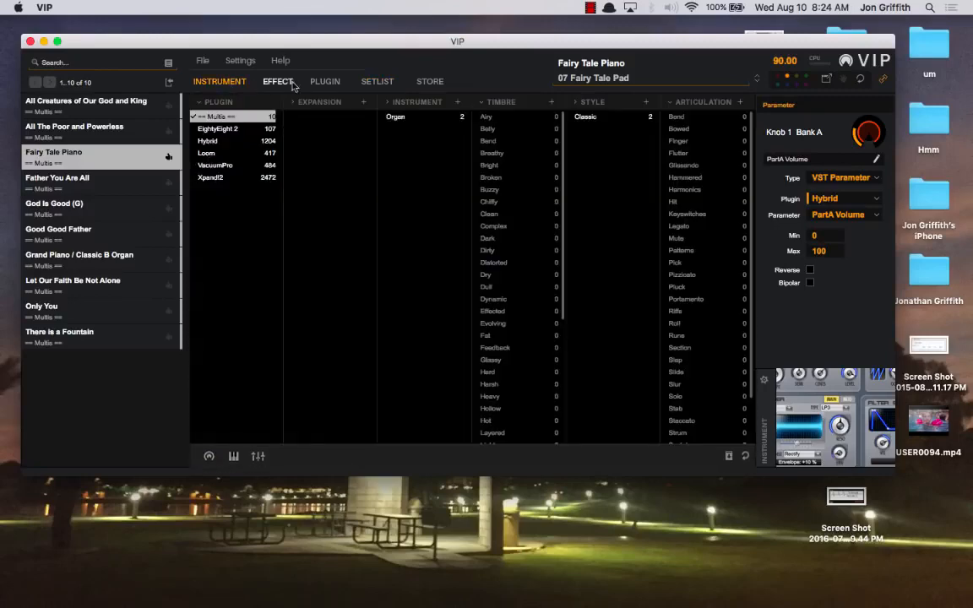
left_click(326, 81)
left_click(377, 81)
left_click(429, 81)
left_click(219, 81)
Clear the Multis filter, and browse the patches by EightyEight 2, Brass and Xpand!2 in turn, clearing each filter
left_click(209, 118)
left_click(217, 128)
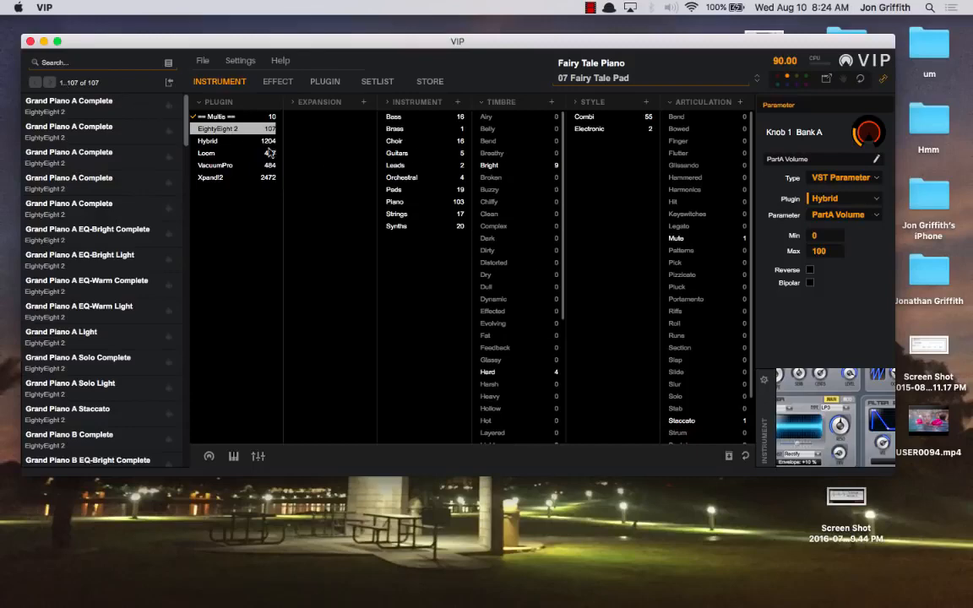
left_click(221, 128)
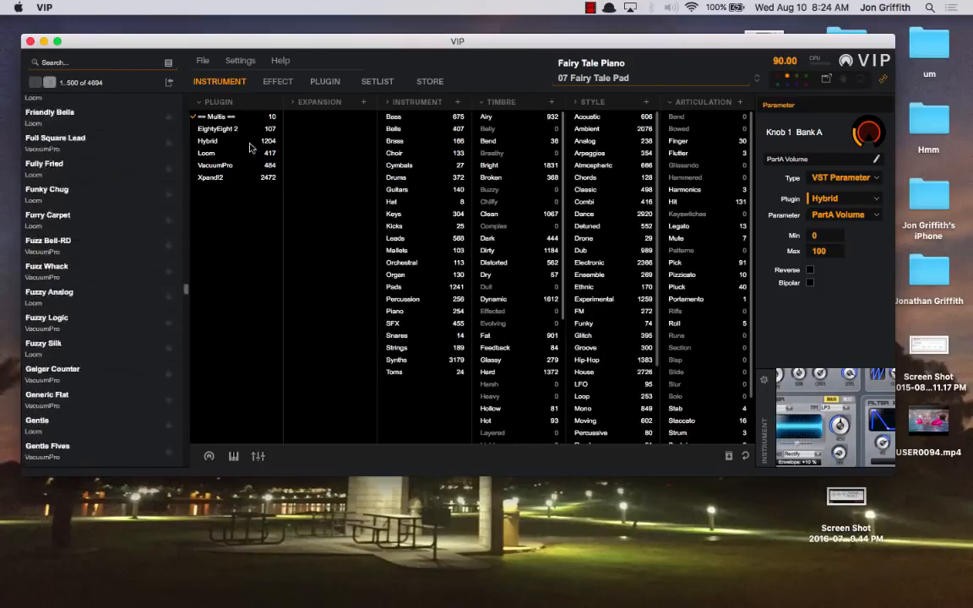
left_click(395, 140)
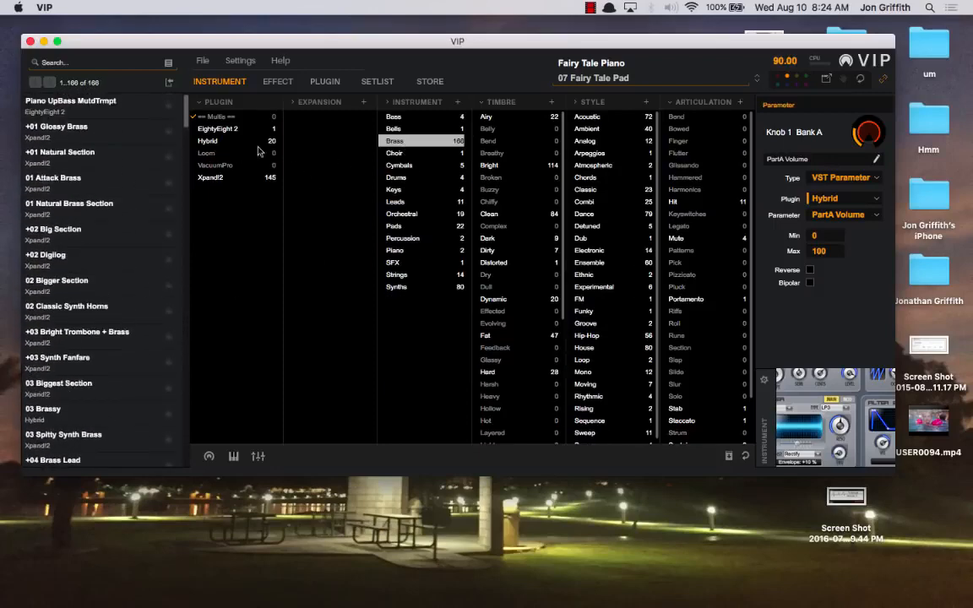
left_click(395, 142)
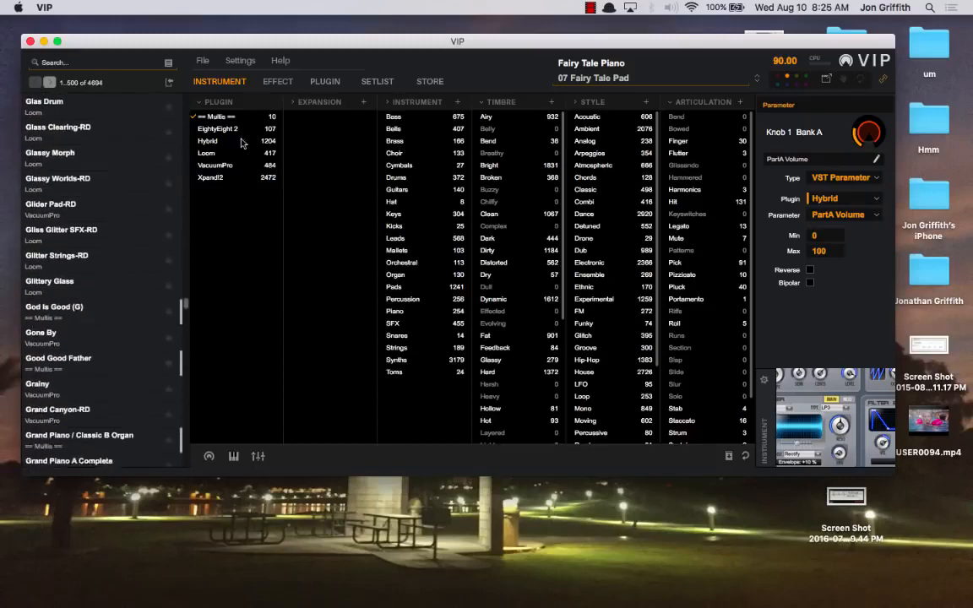
left_click(214, 182)
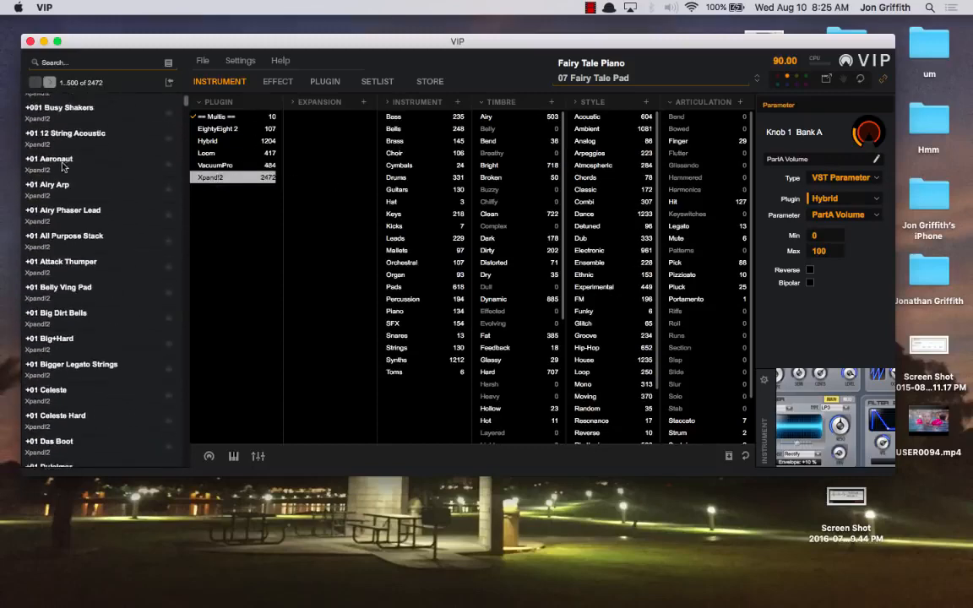
left_click(213, 180)
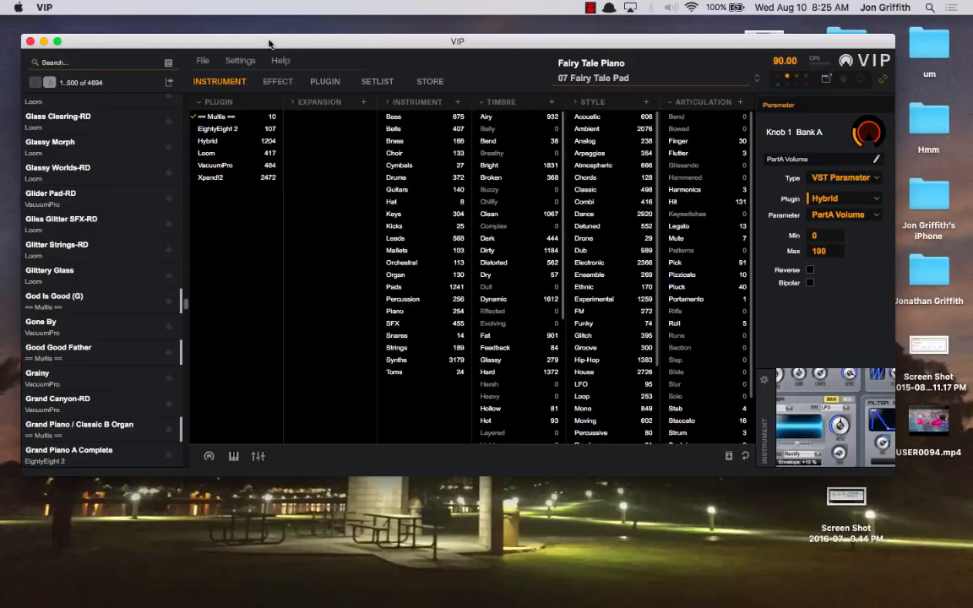
left_click(588, 8)
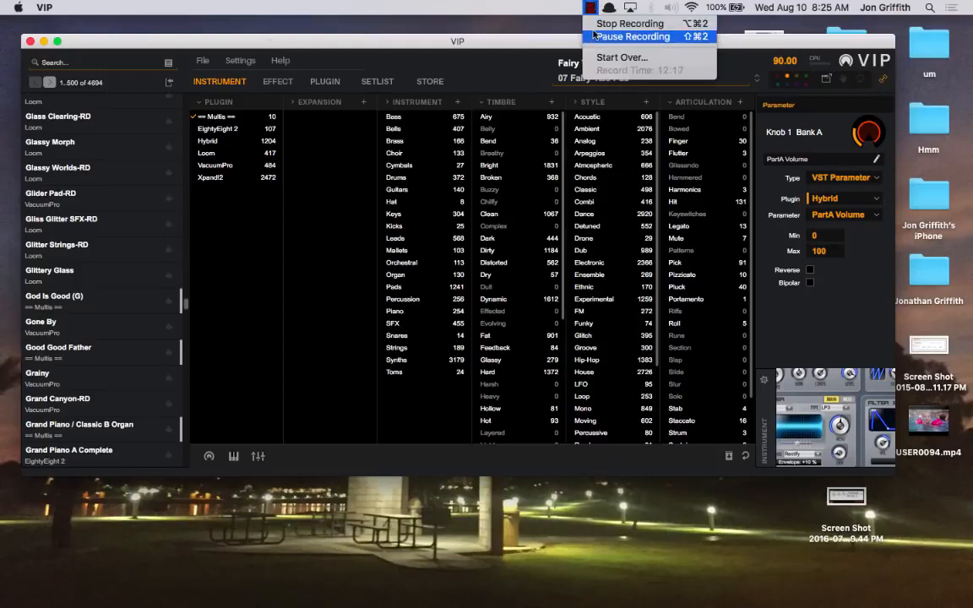